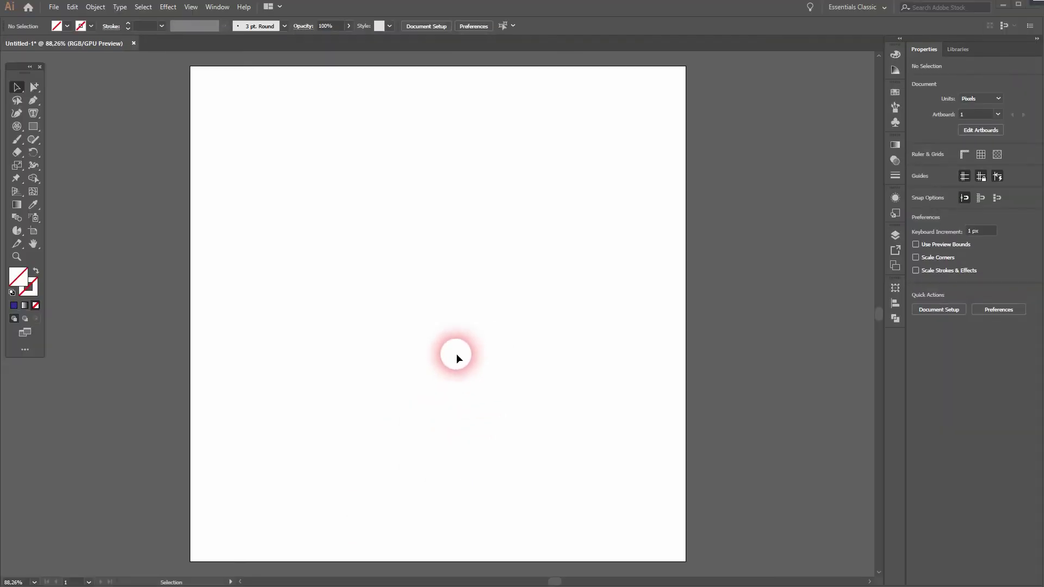
- Set black as the fill colour from the Control bar swatches
click(67, 25)
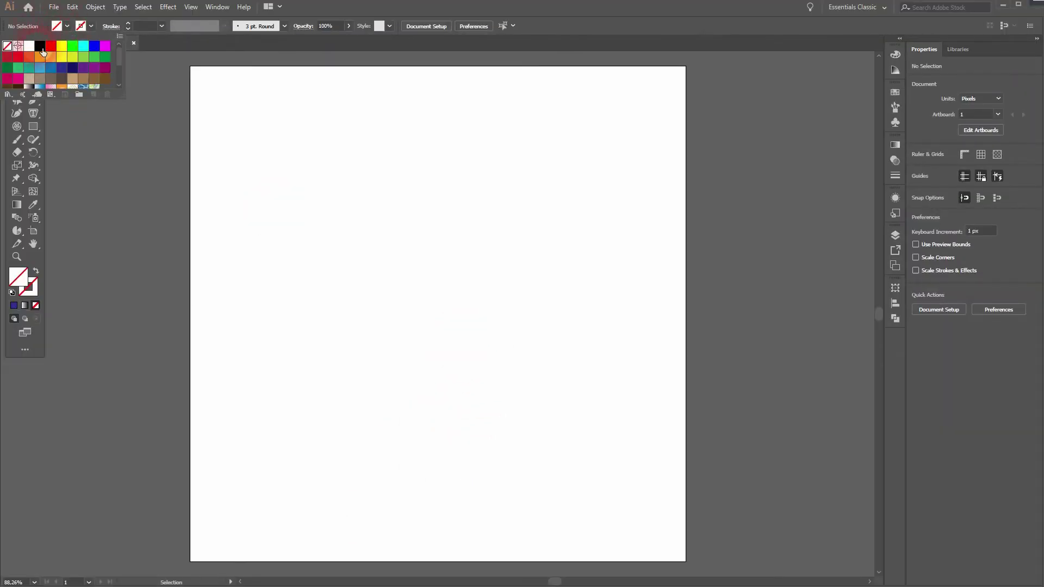
click(60, 46)
click(105, 194)
click(191, 8)
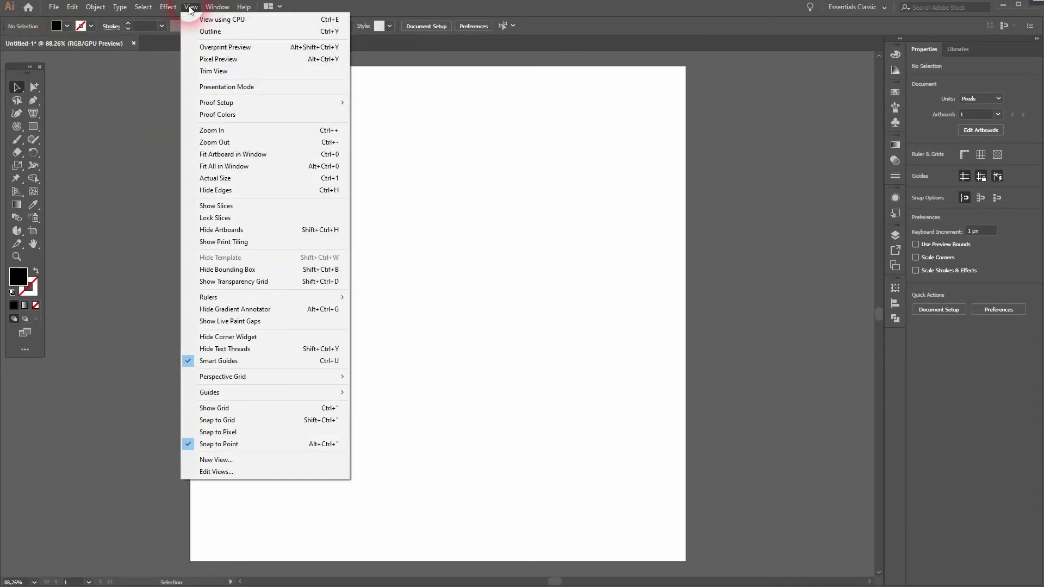
click(110, 274)
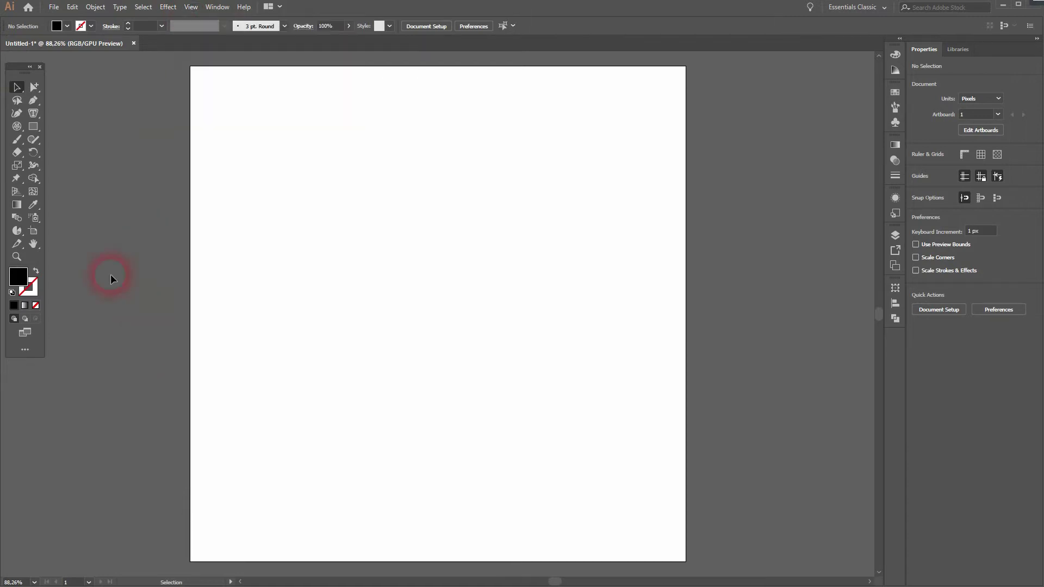
- Draw a 300 px pie graph with the data values 70 and 30
drag(19, 231, 98, 322)
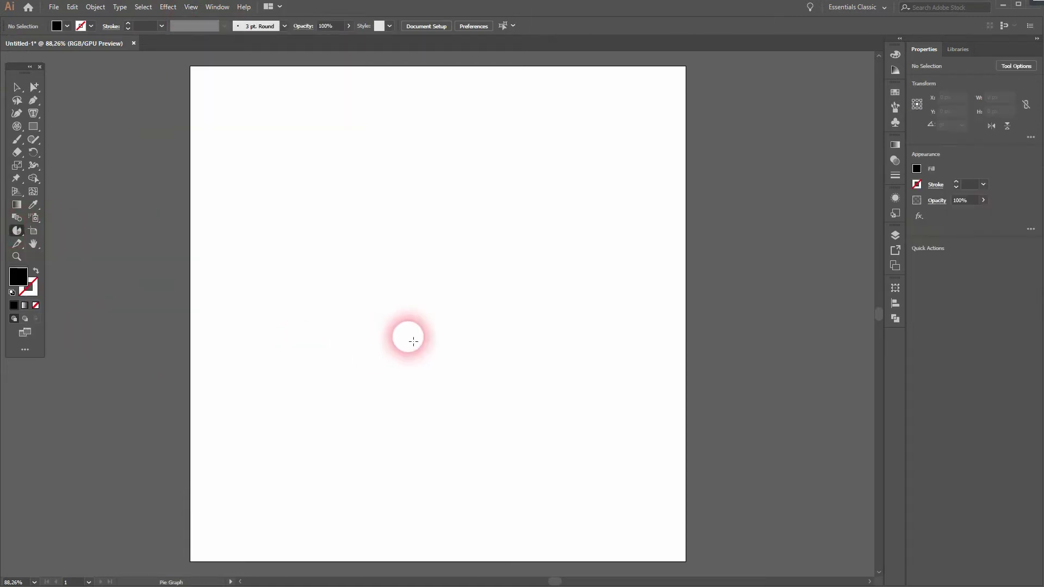
click(413, 341)
key(Tab)
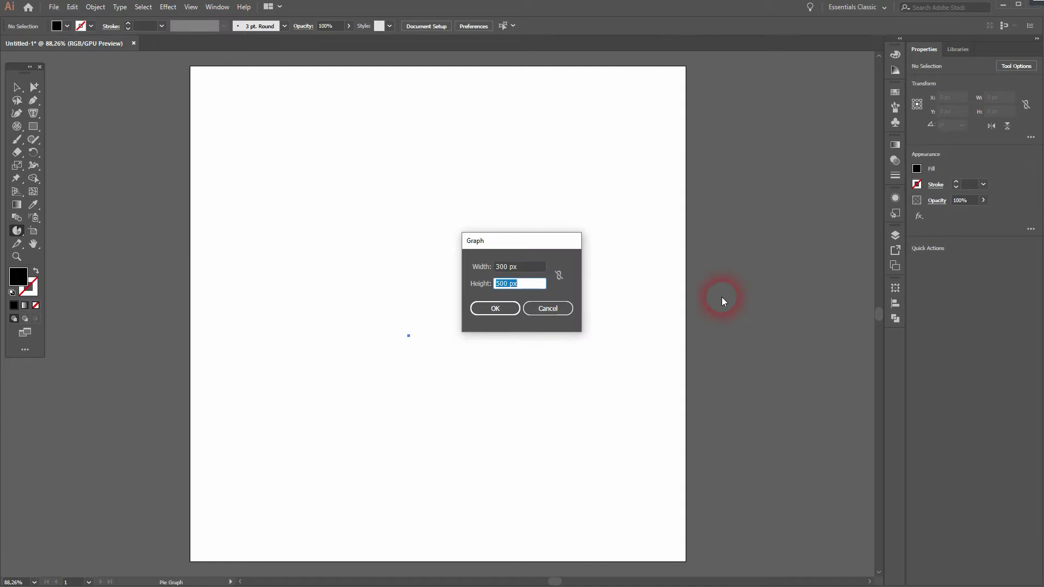
click(498, 310)
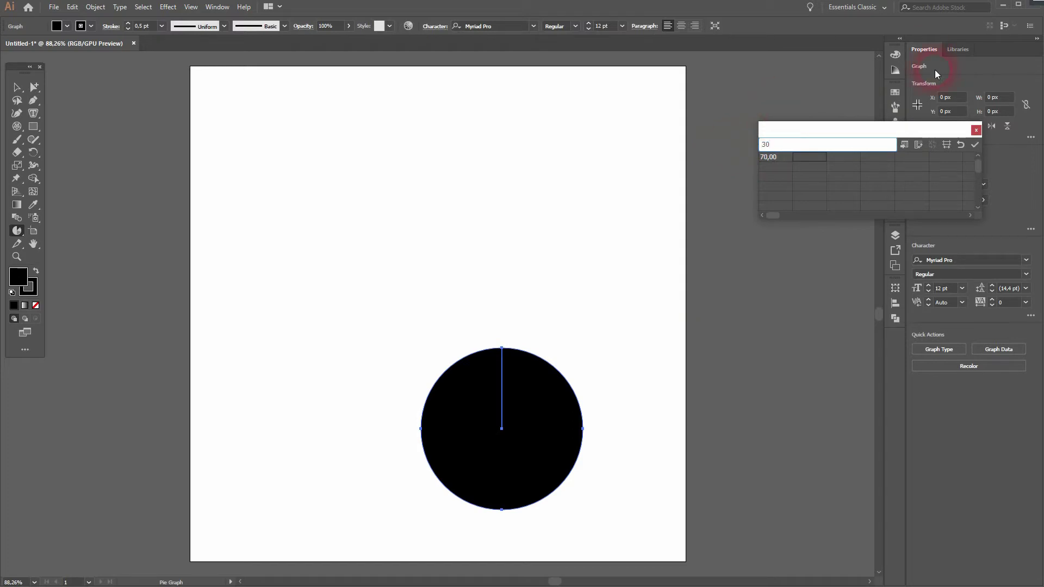
click(977, 145)
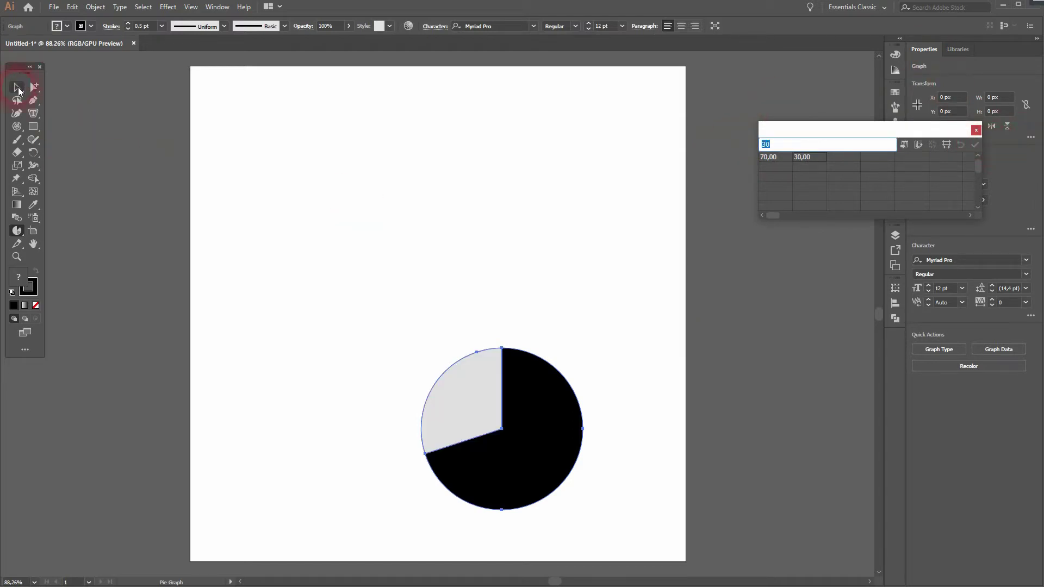
- Copy the 70/30 pie twice to the left for three pies in a row, then select the leftmost
click(655, 422)
click(902, 150)
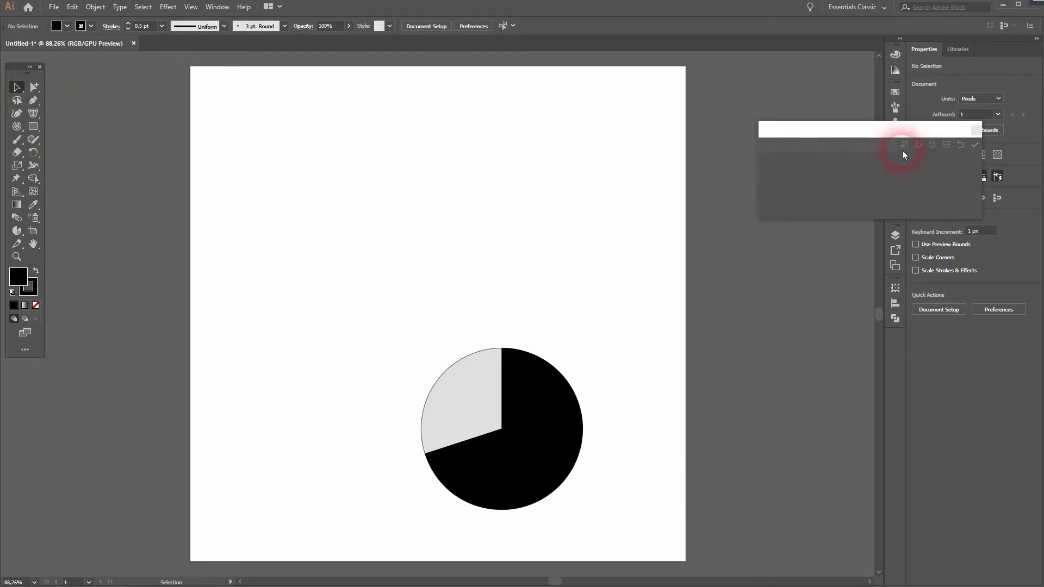
click(517, 420)
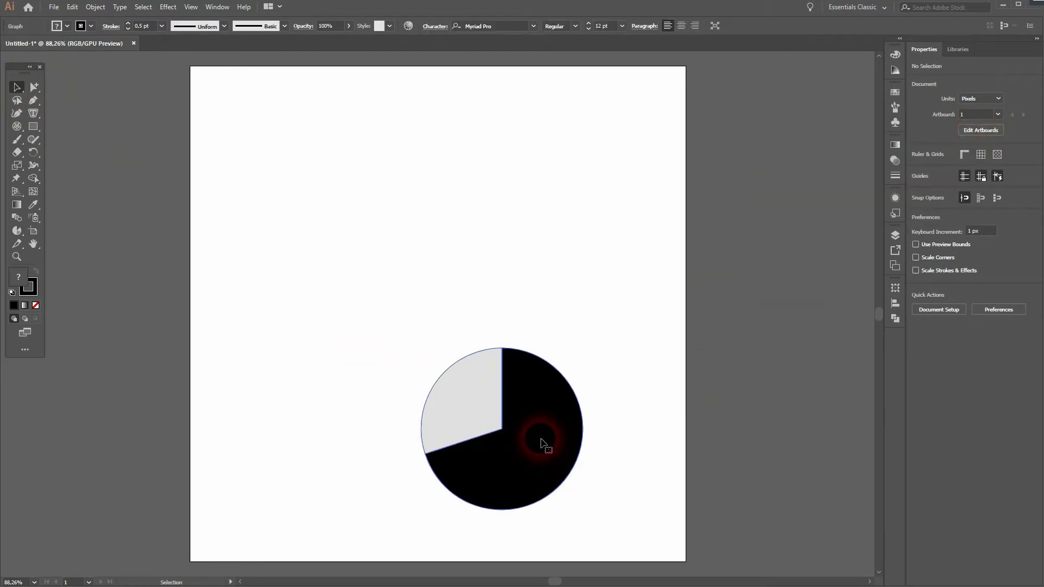
drag(538, 442, 362, 445)
key(ctrl+d)
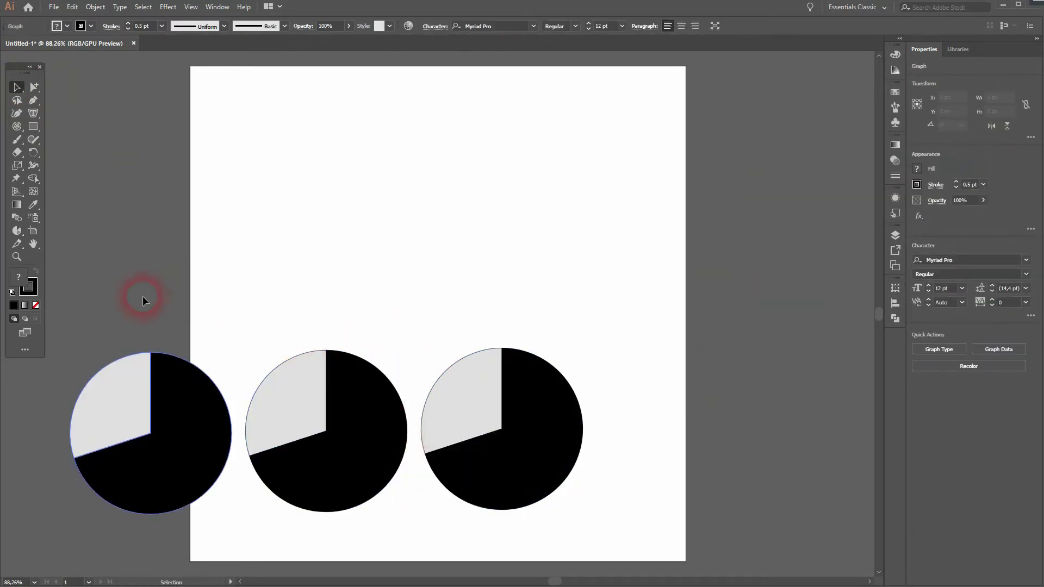
click(261, 320)
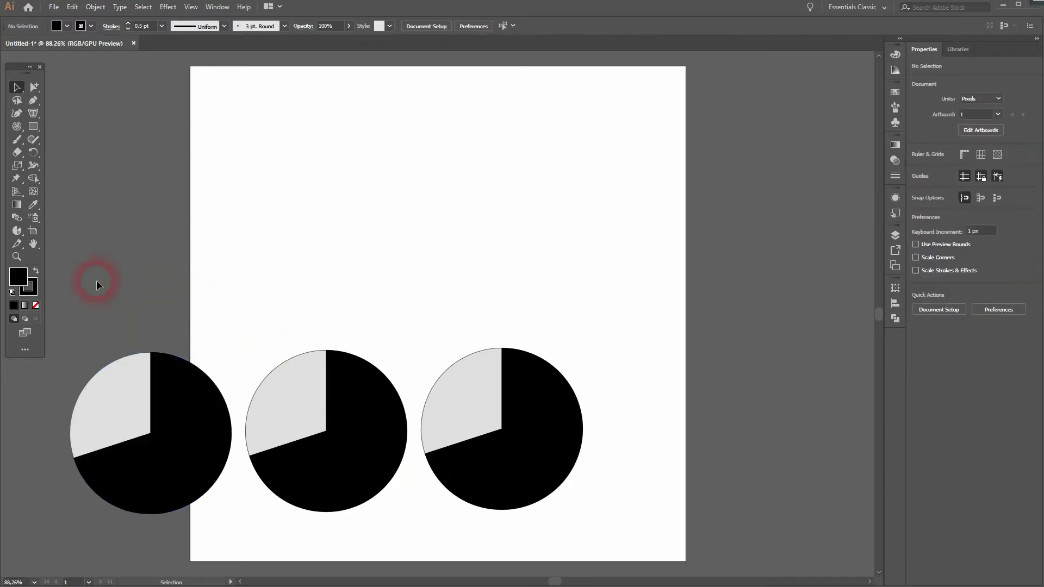
drag(98, 282, 173, 414)
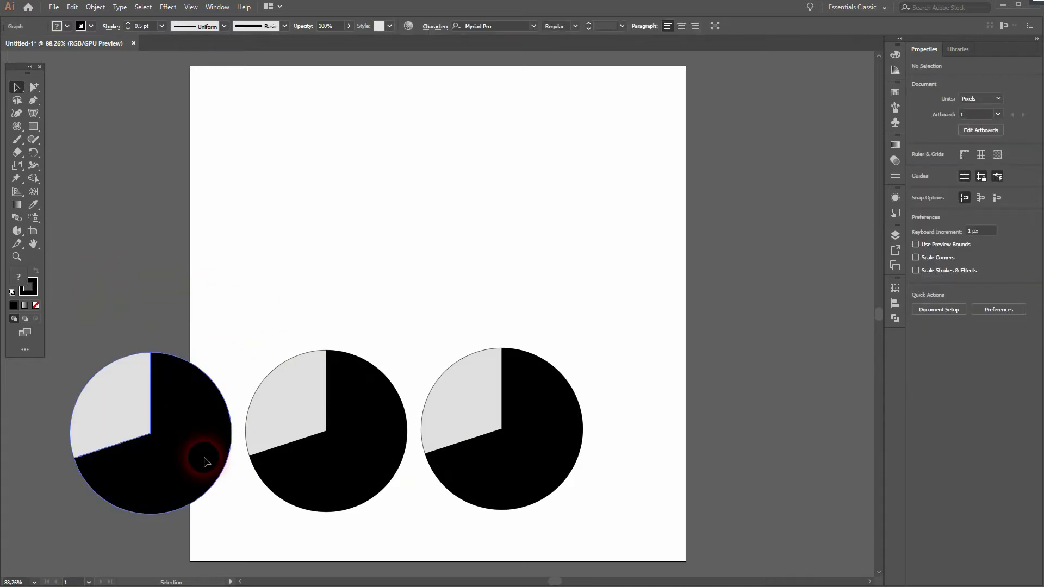
- Change the left pie's graph data to a 50/50 split
click(95, 8)
mouse_move(175, 425)
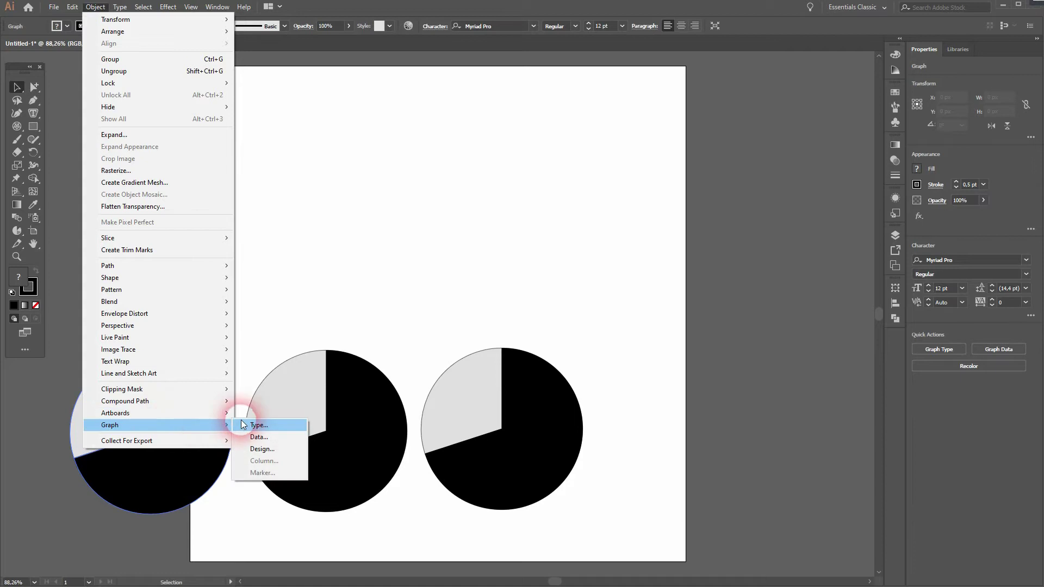
click(270, 439)
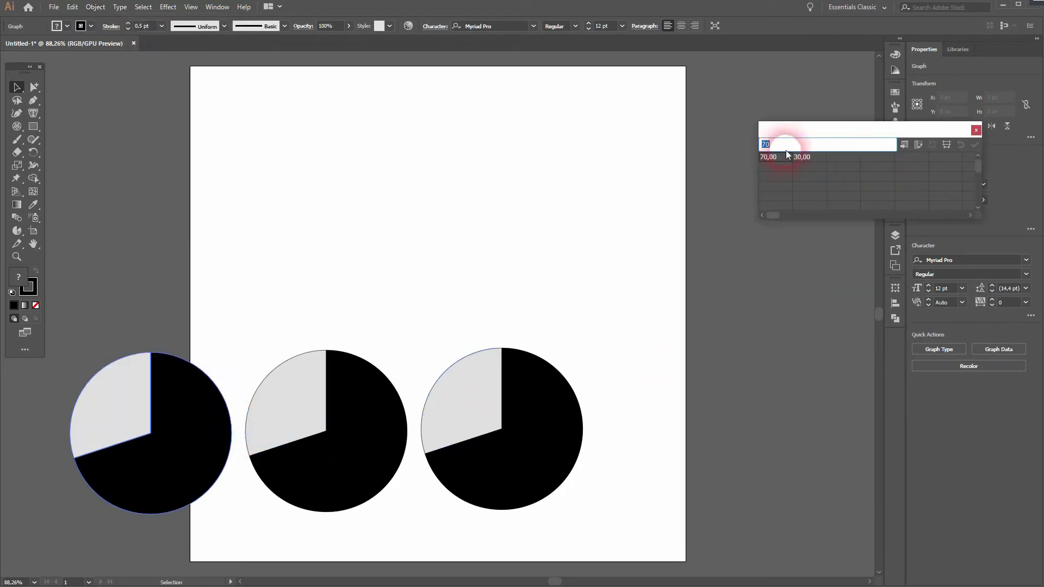
text(50)
key(KP_Enter)
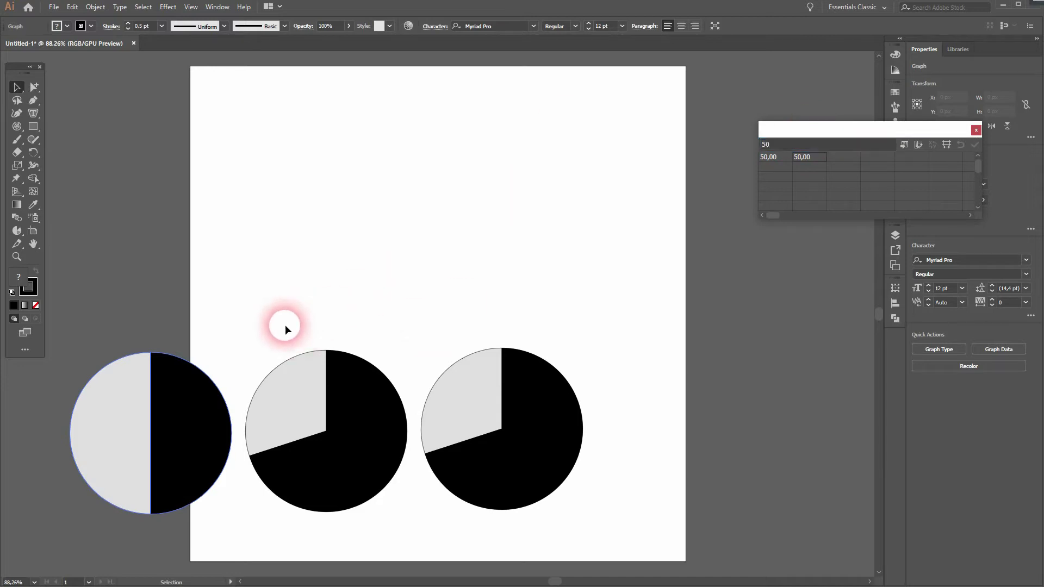
- Change the middle pie's graph data to a 25/75 split
click(373, 426)
click(789, 148)
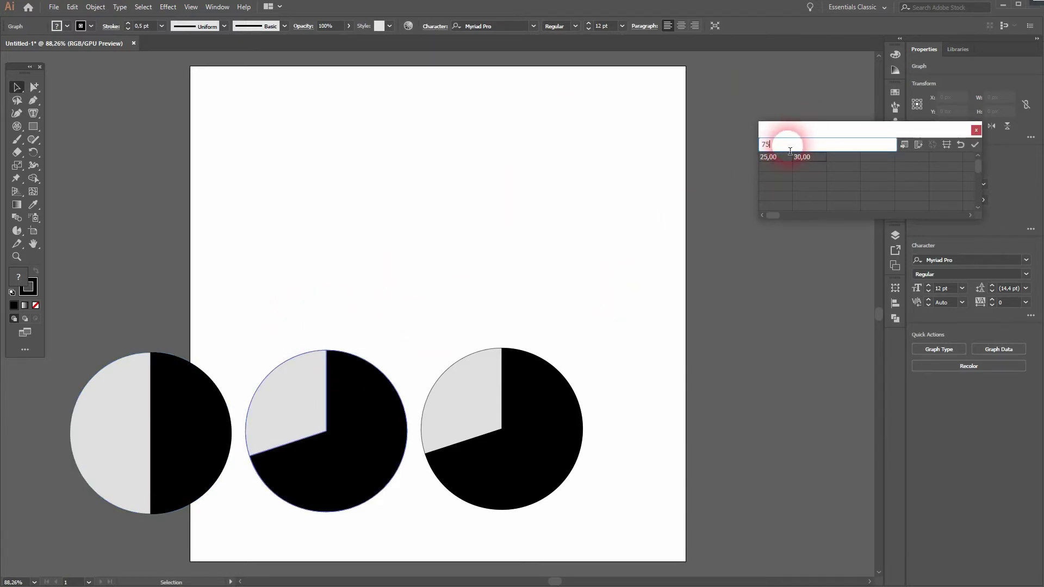
key(KP_Enter)
click(858, 194)
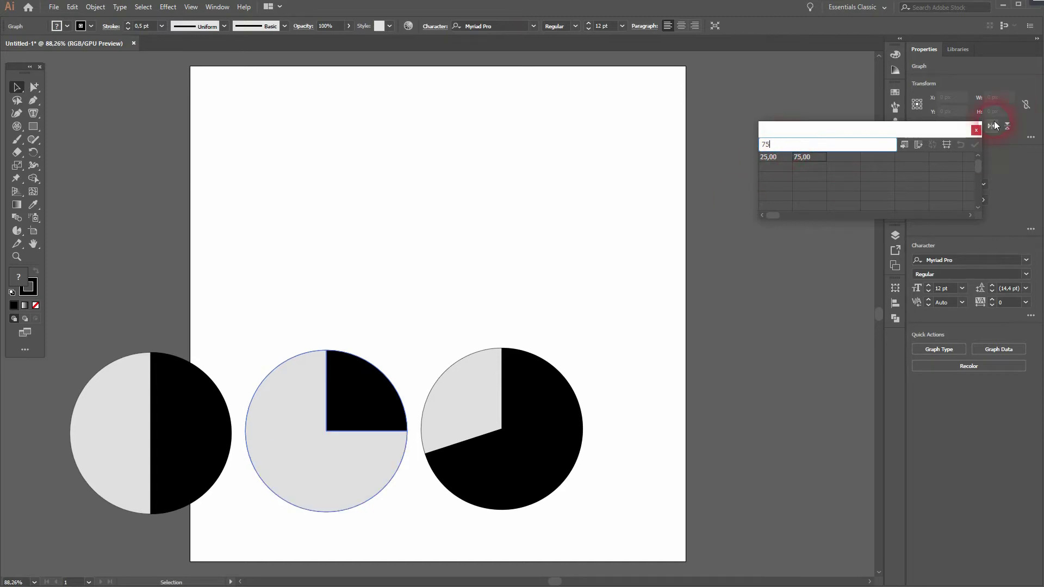
click(977, 129)
click(585, 226)
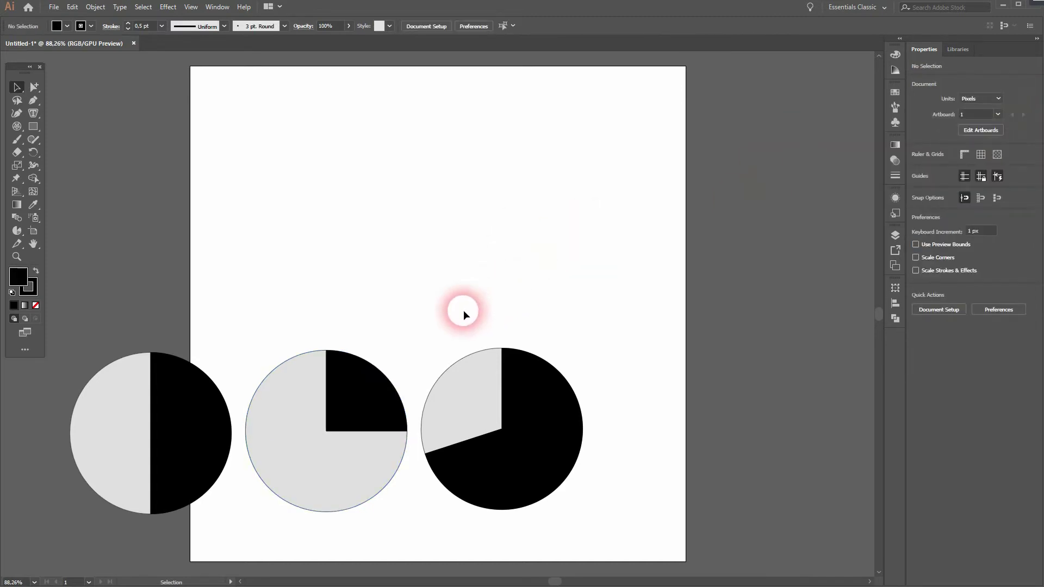
- Rearrange the pies as 50/50, 70/30, 25/75 from left to right
drag(338, 465, 778, 467)
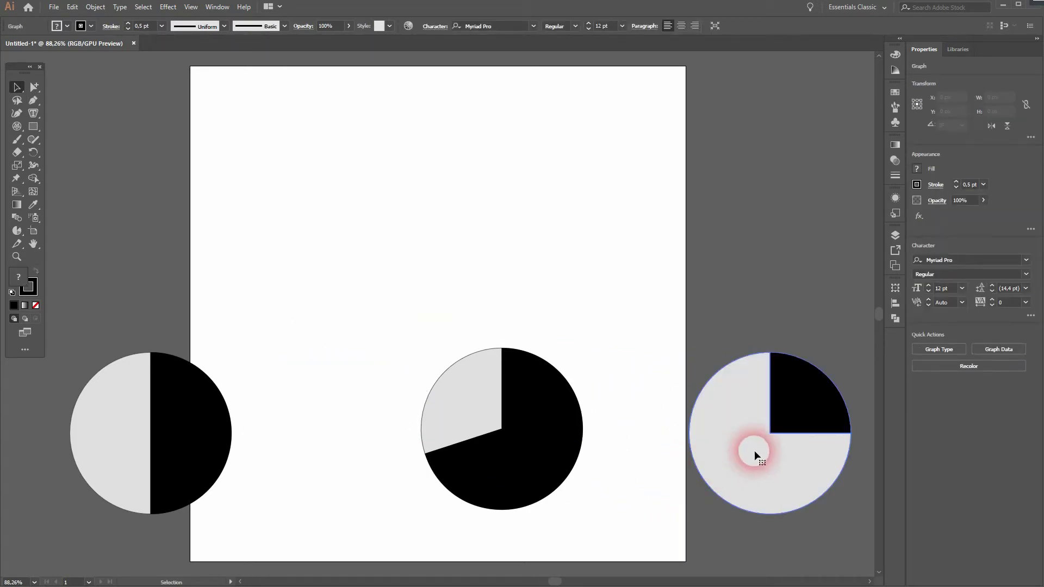
click(391, 523)
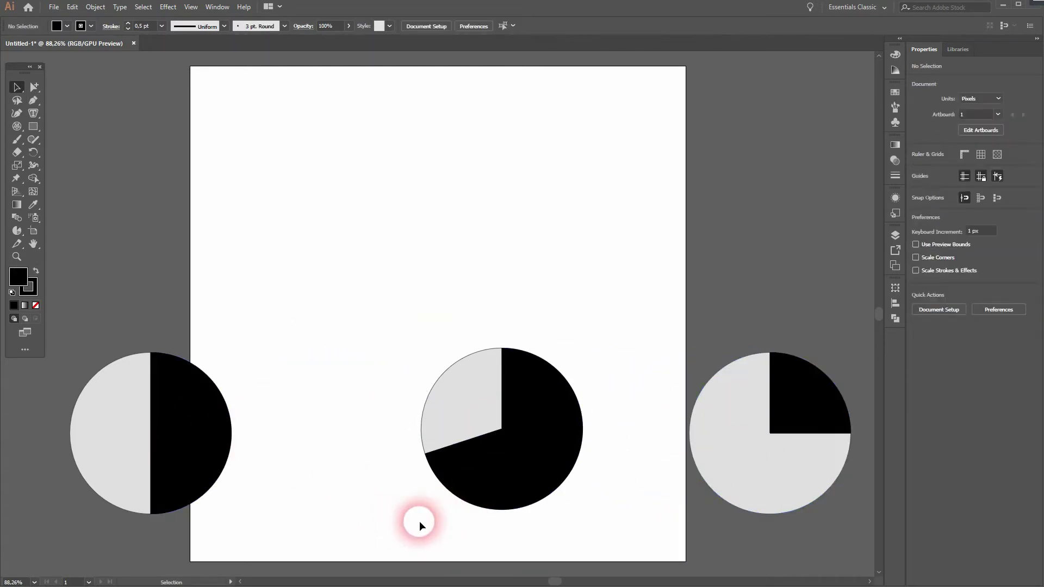
drag(525, 446, 464, 458)
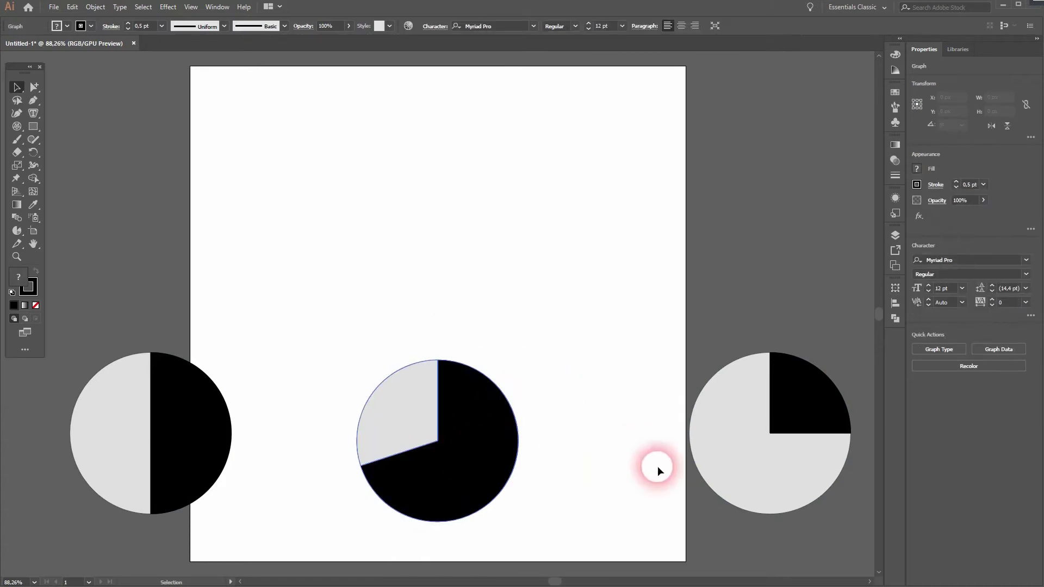
click(572, 314)
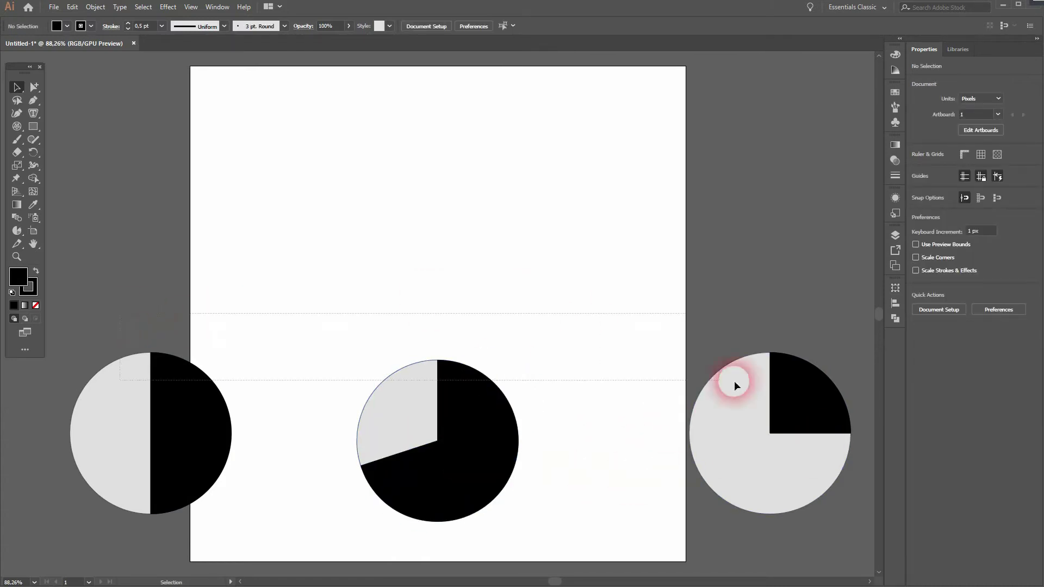
- Lower the pies toward the artboard bottom and expand the graphs into plain shapes
drag(784, 473, 787, 540)
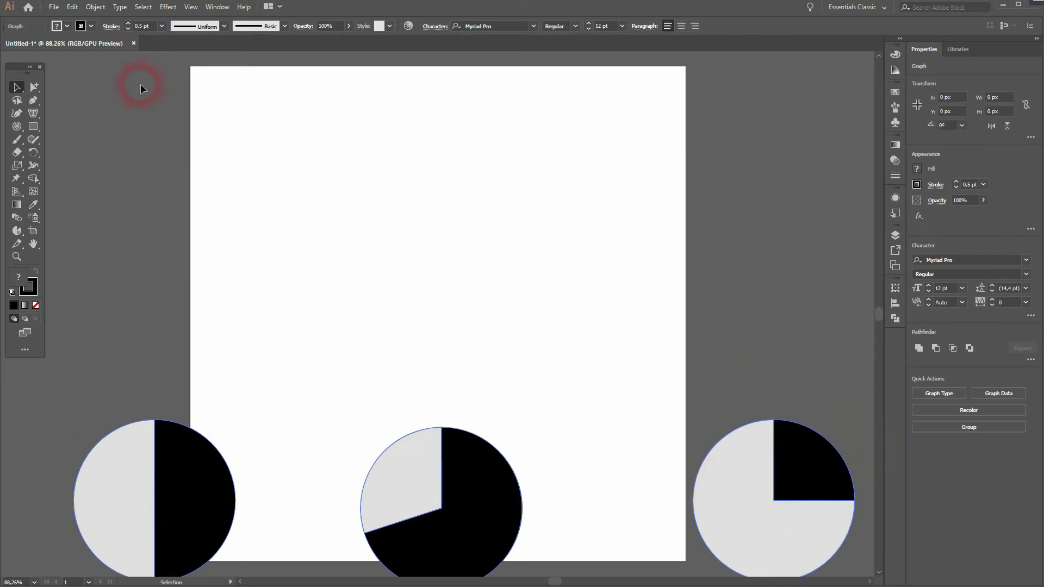
click(102, 7)
click(172, 132)
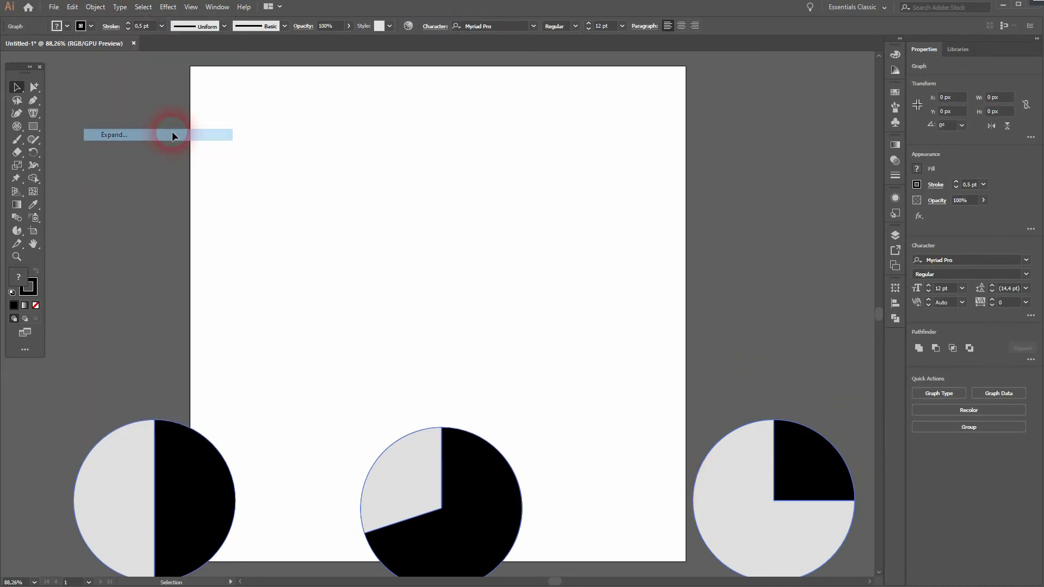
- Ungroup the expanded pies repeatedly until nothing is grouped, then select all three
click(95, 6)
click(104, 69)
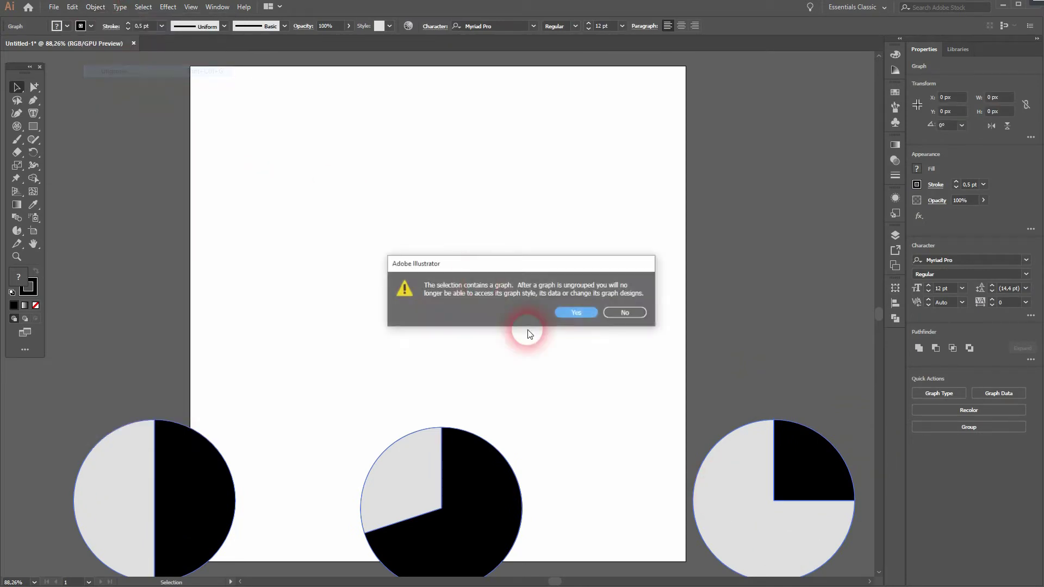
click(578, 313)
click(95, 6)
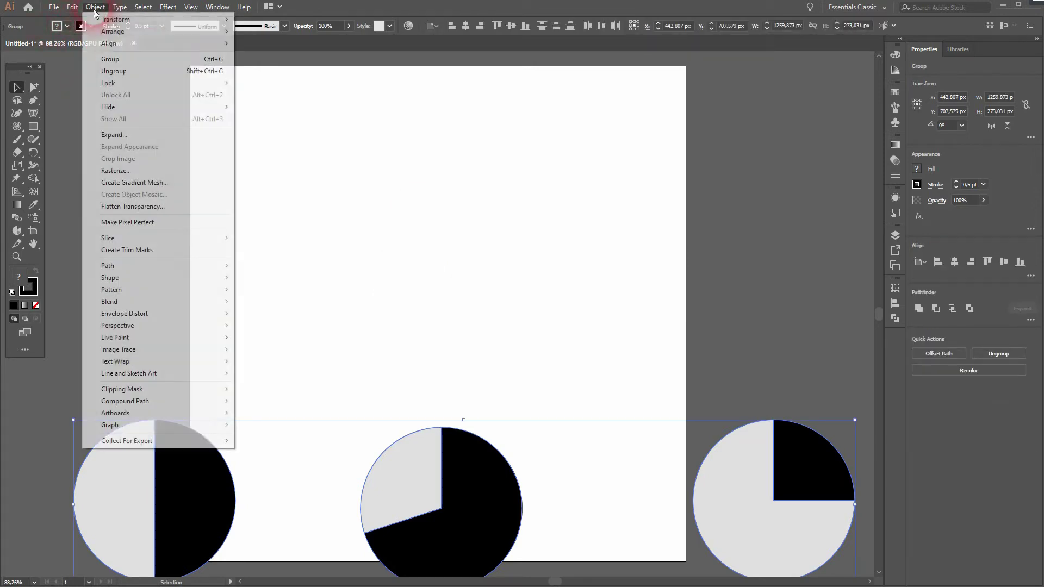
click(115, 71)
click(95, 6)
click(114, 71)
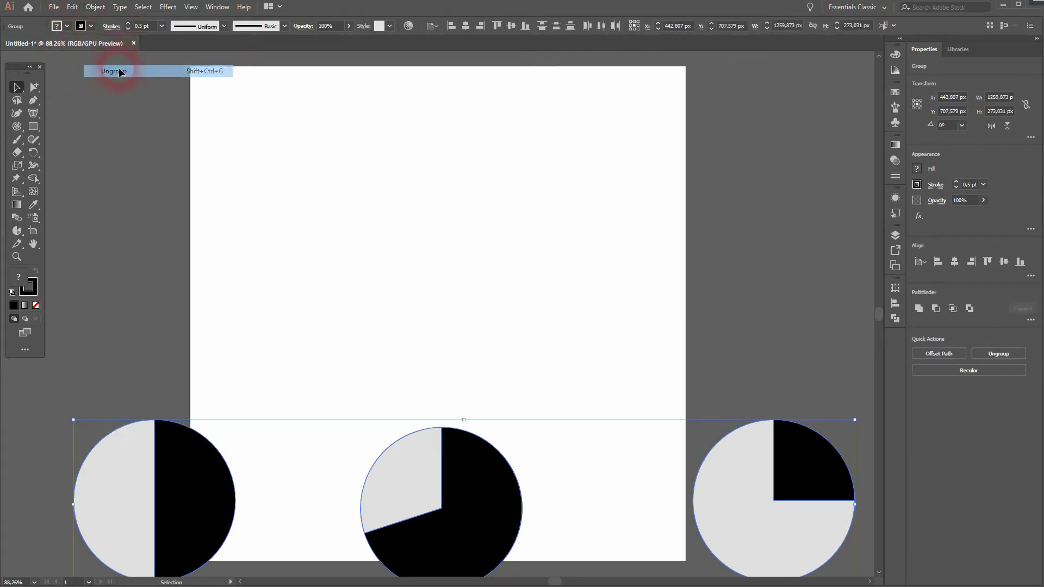
click(95, 7)
click(115, 70)
click(95, 6)
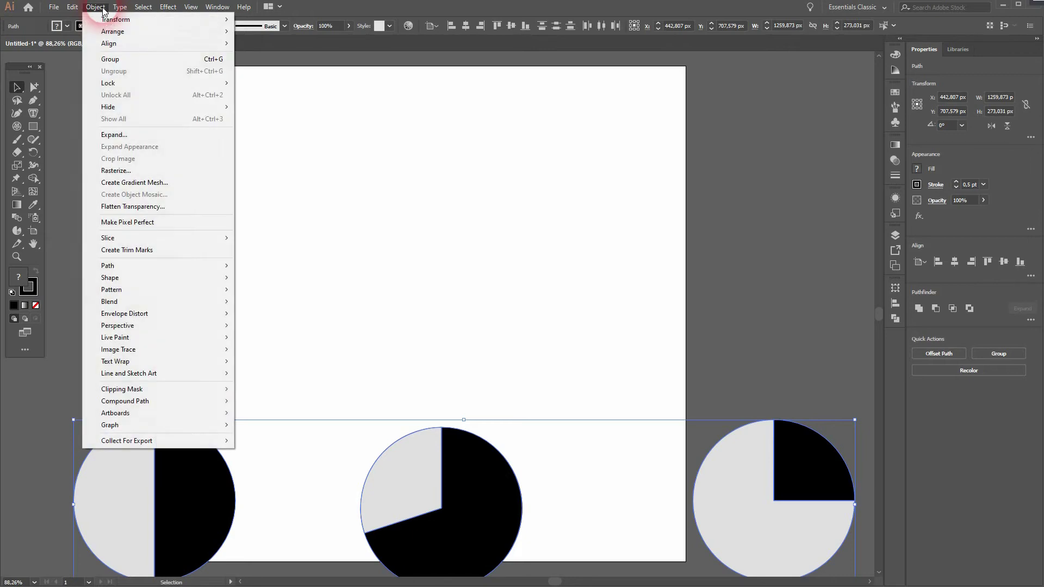
click(396, 383)
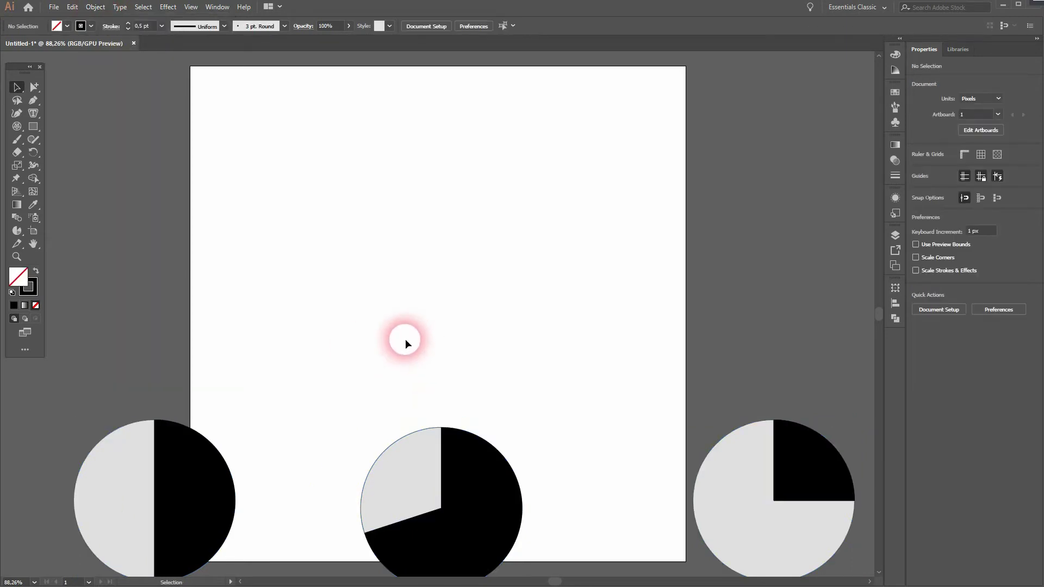
drag(191, 372, 793, 510)
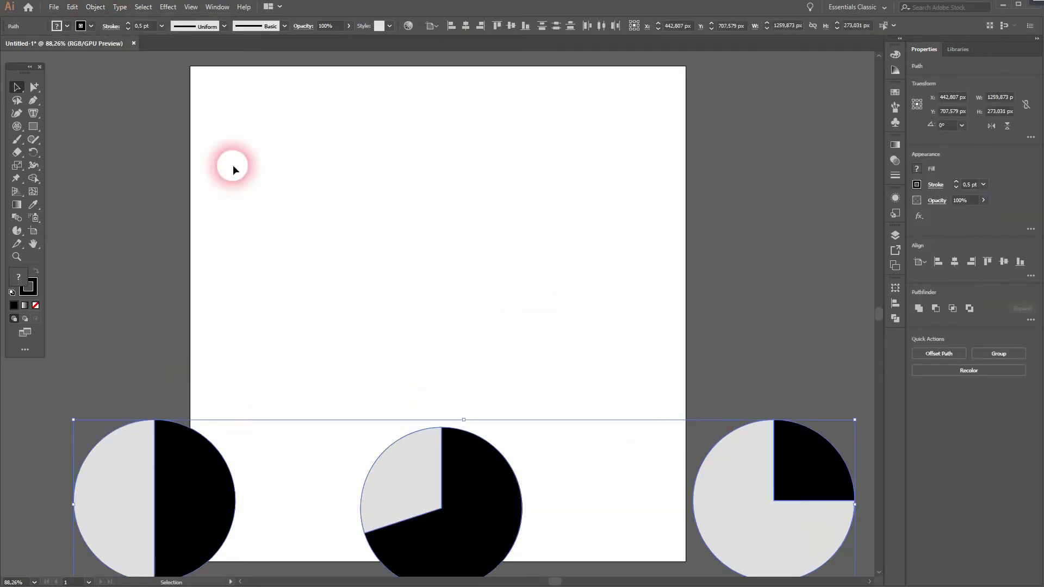
- Remove the stroke from all pie paths and set the three grey slices' fill to None
click(91, 26)
click(13, 48)
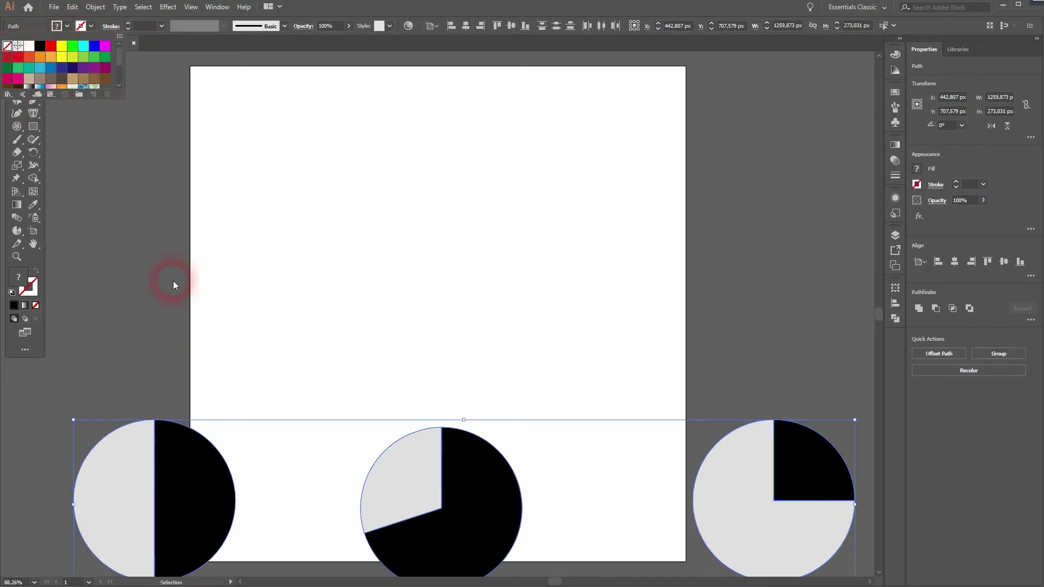
click(216, 324)
click(129, 471)
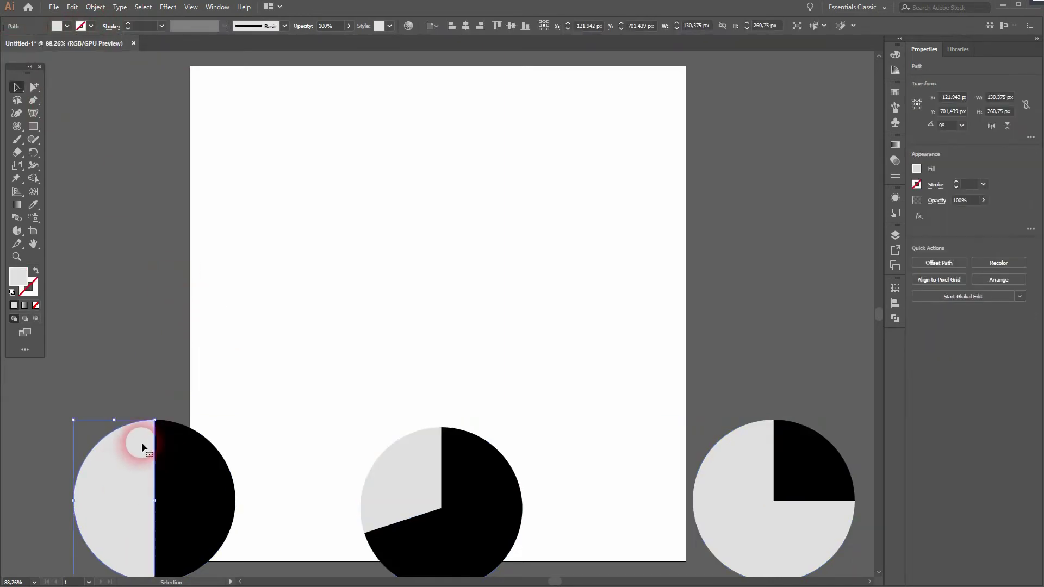
shift+click(419, 482)
shift+click(740, 506)
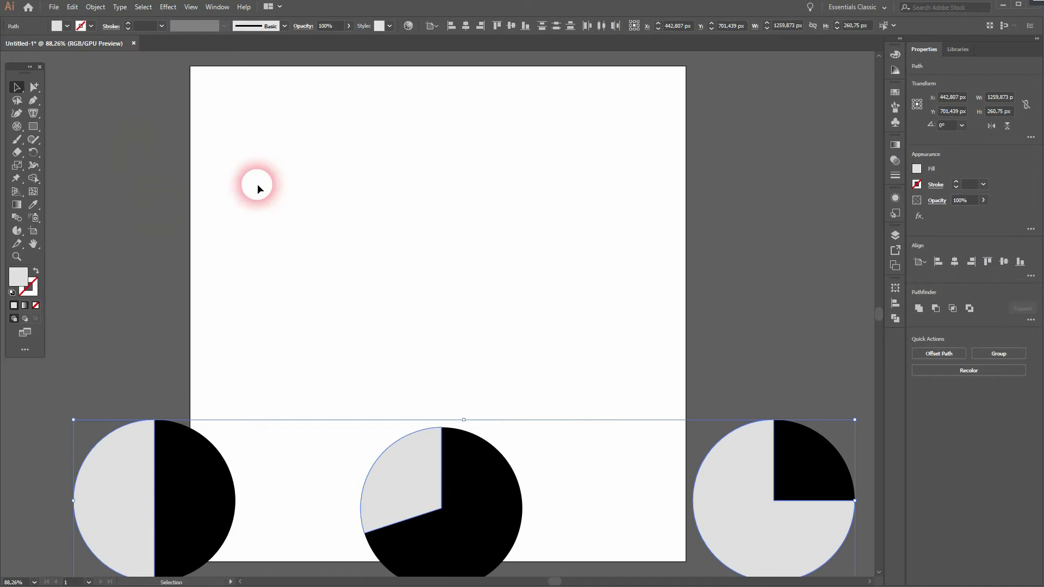
click(64, 27)
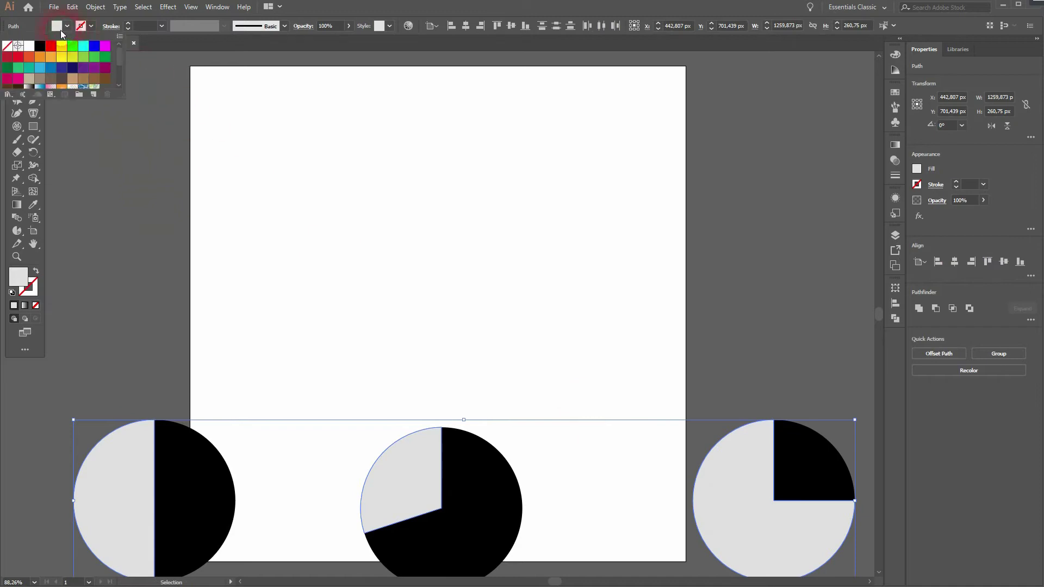
click(16, 49)
- Fill the left pie's black half with crimson
click(256, 374)
click(200, 480)
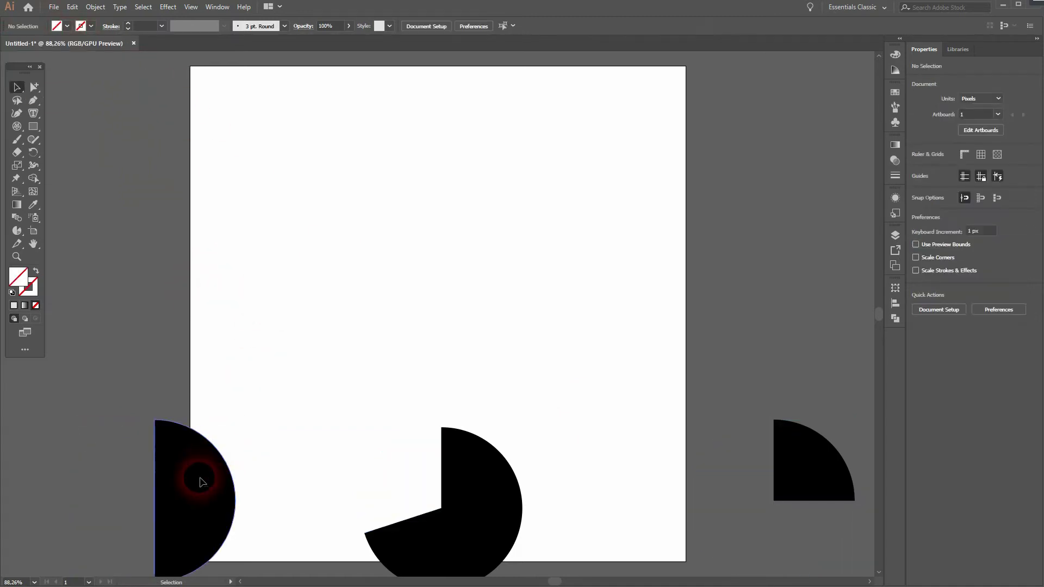
click(67, 26)
click(22, 52)
click(354, 274)
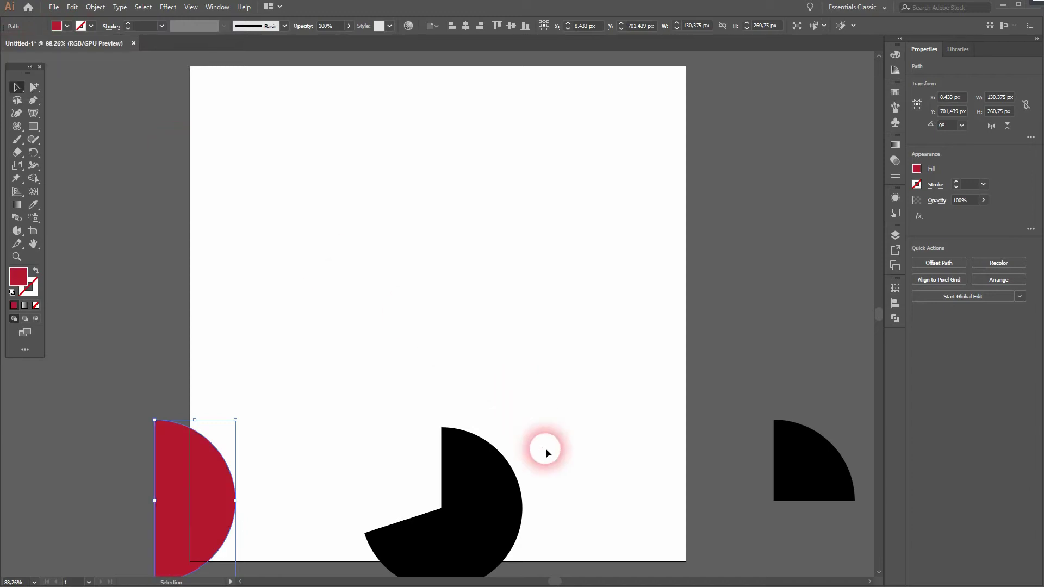
- Fill the middle pie's wedge orange-red and the right pie's quarter light orange
click(492, 481)
click(64, 26)
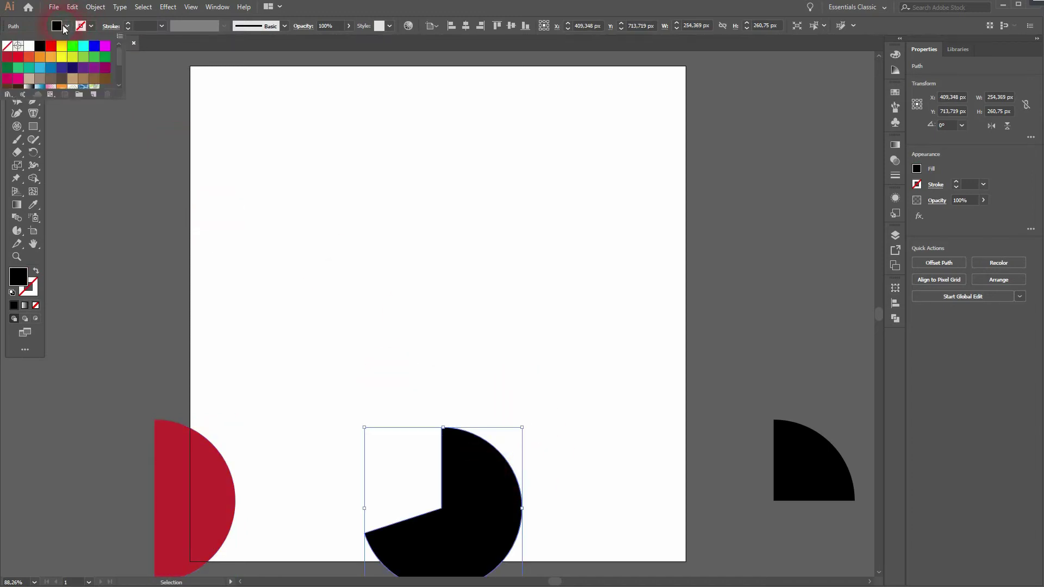
click(32, 58)
click(783, 333)
click(799, 442)
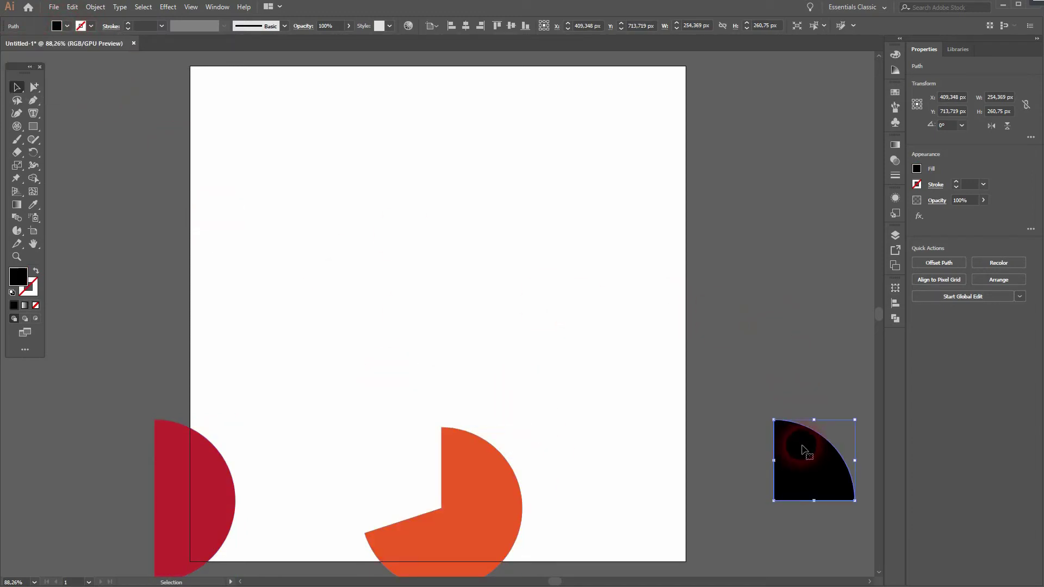
click(68, 27)
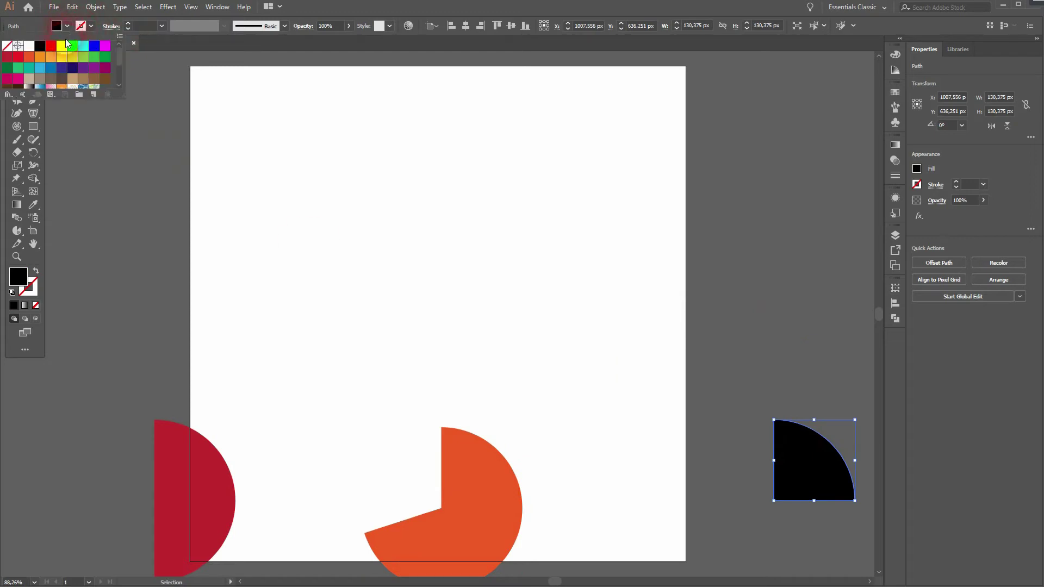
click(52, 57)
- Clear the selection and choose the Polar Grid tool from the line tools flyout
click(502, 246)
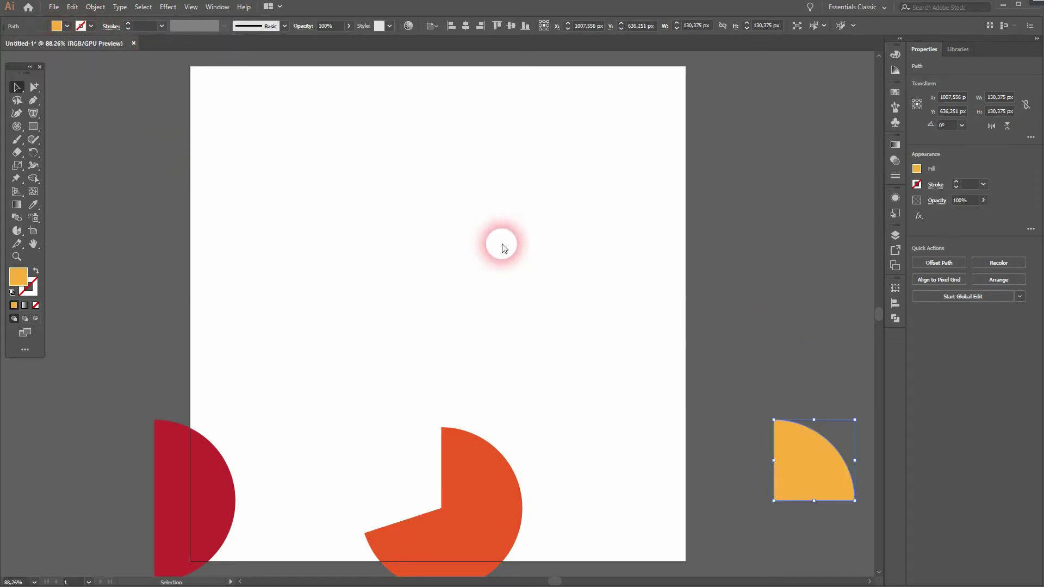
click(500, 243)
click(679, 365)
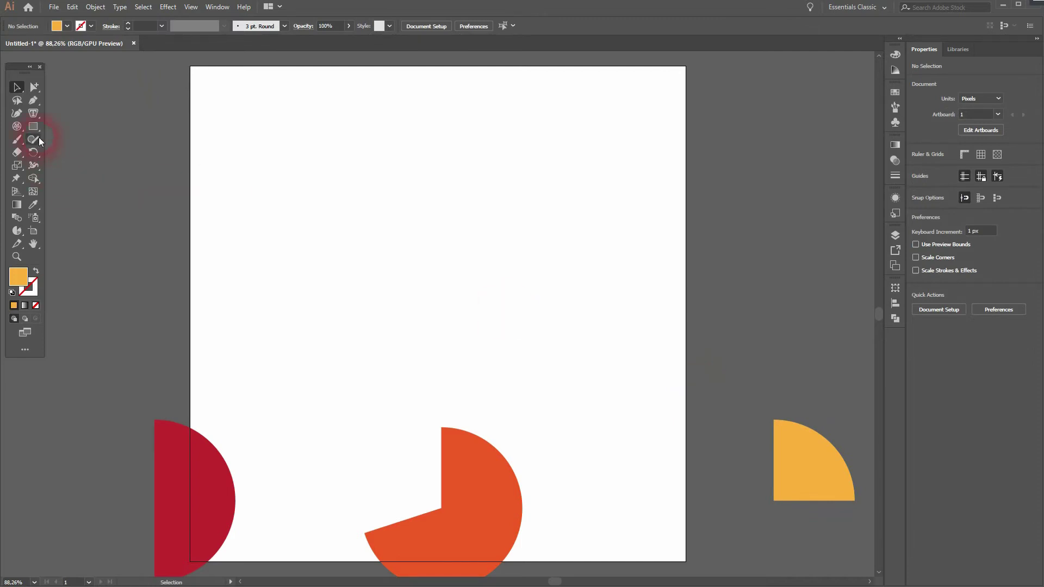
click(17, 126)
click(76, 126)
click(16, 127)
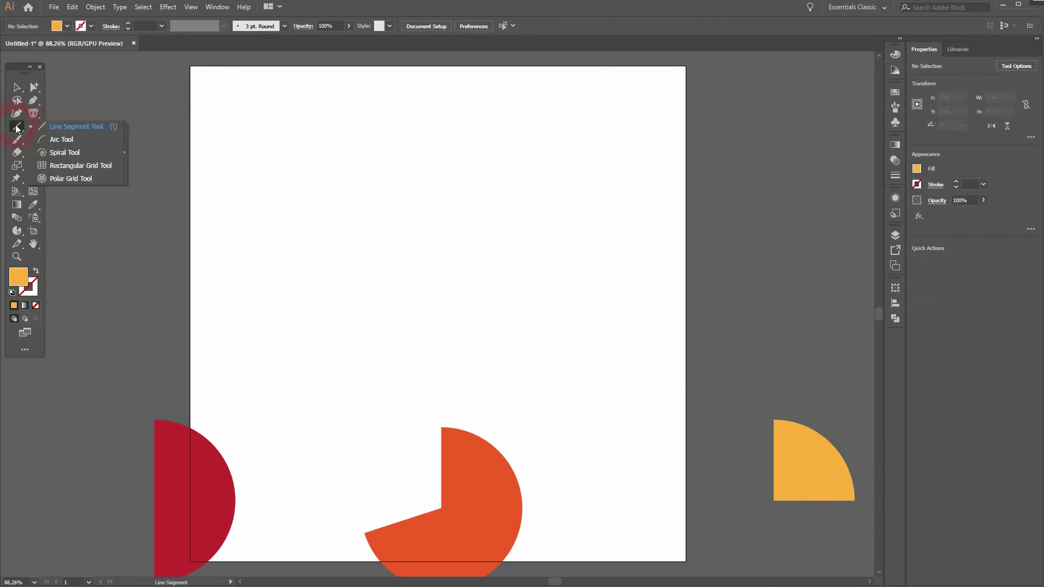
click(89, 177)
- Drag out a polar grid of four concentric circles, about 348 px across, in the upper artboard
drag(411, 178, 630, 366)
key(Up)
key(Up)
key(Up)
key(Down)
key(Down)
key(Down)
key(Down)
key(Down)
key(Down)
key(Down)
key(Down)
key(Up)
key(Up)
key(Up)
key(Right)
key(Right)
key(Right)
key(Right)
key(Left)
- Select the concentric circles and give them a black stroke
click(17, 87)
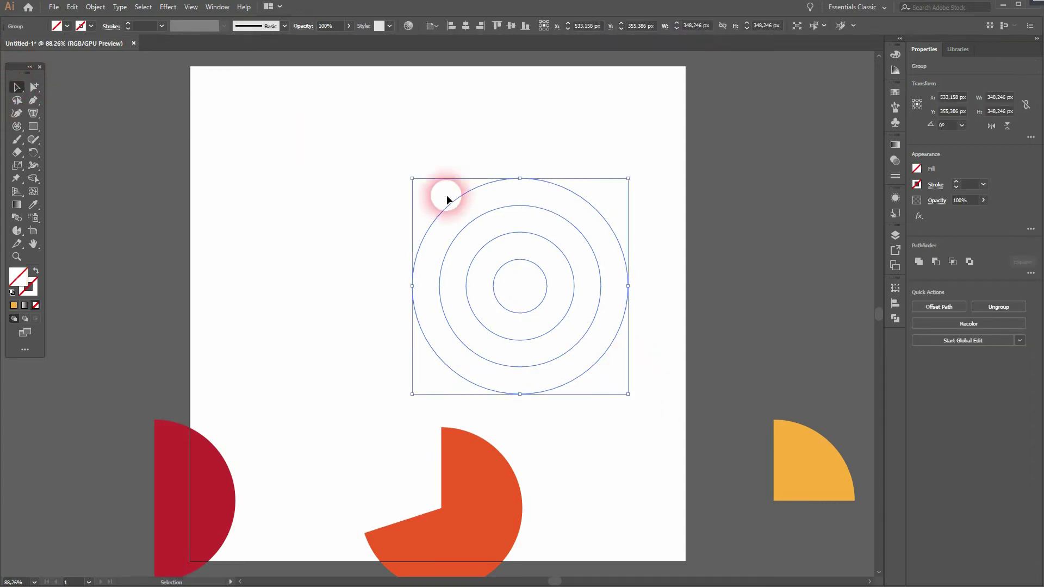
drag(381, 163, 655, 381)
click(57, 26)
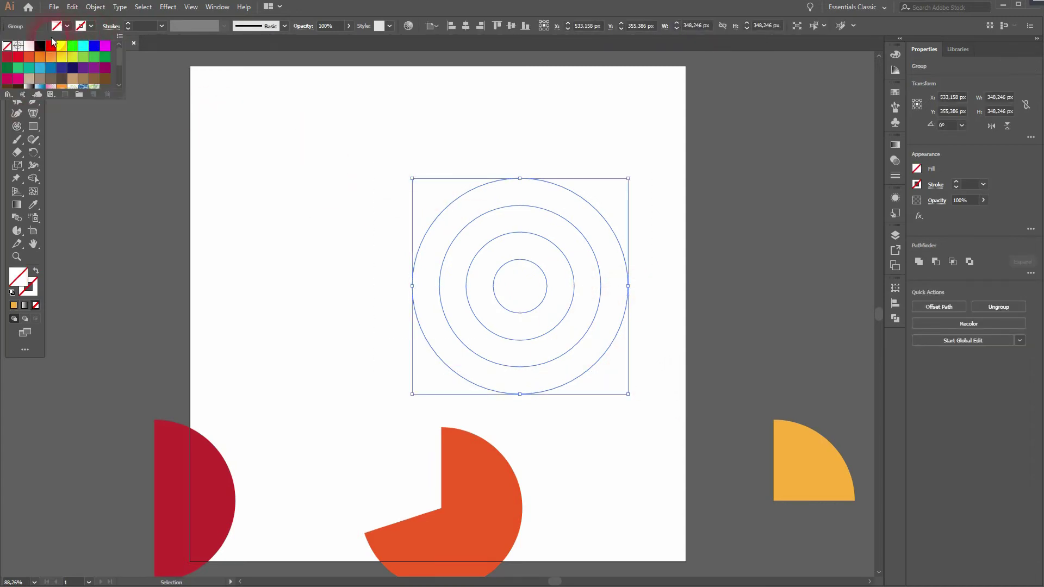
click(42, 48)
click(127, 28)
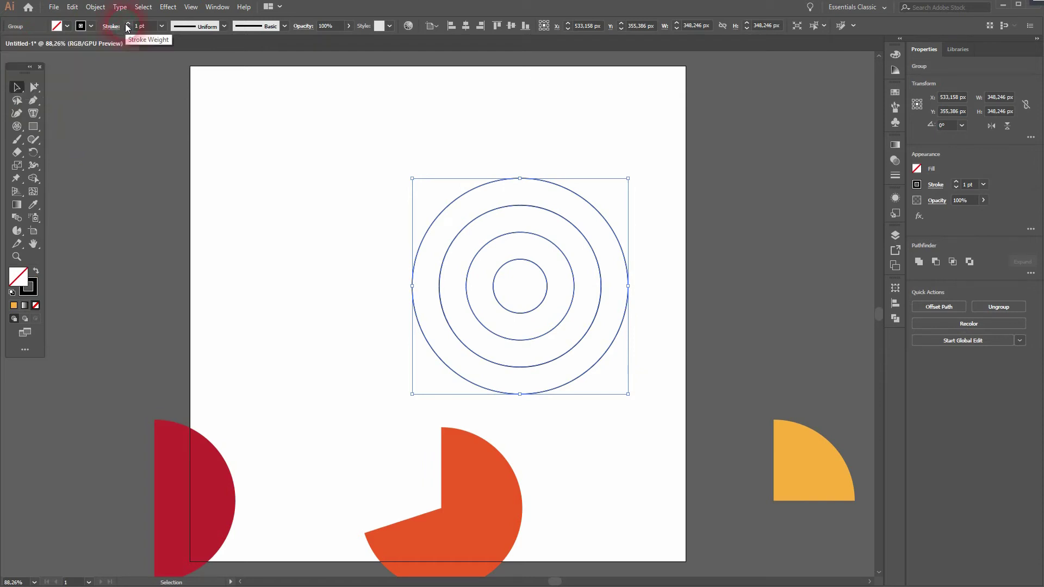
- Raise the circles' stroke weight to 36 pt, then reselect them
click(127, 25)
click(127, 25)
click(126, 25)
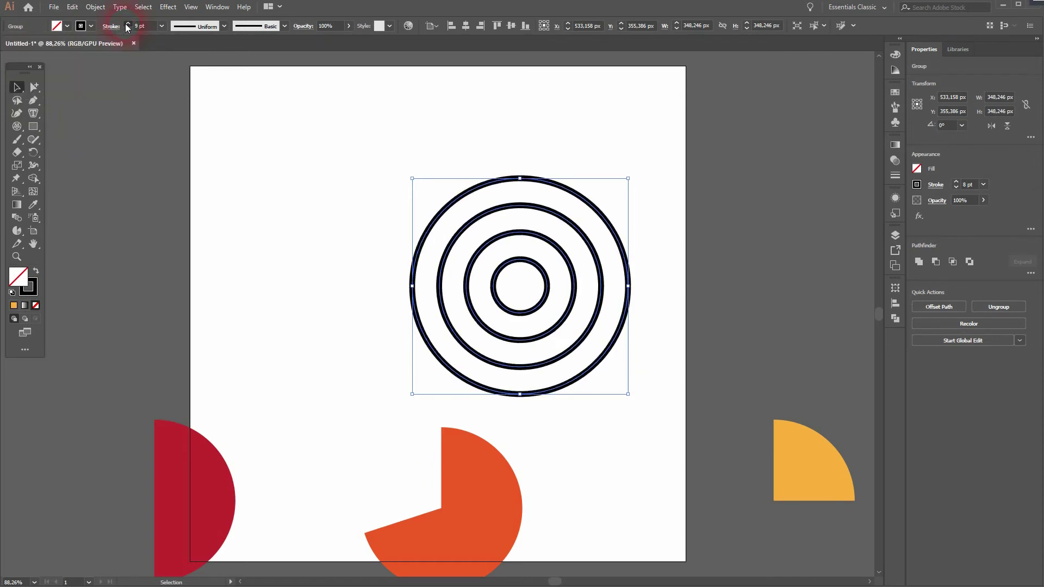
click(126, 25)
click(127, 25)
click(126, 25)
click(127, 25)
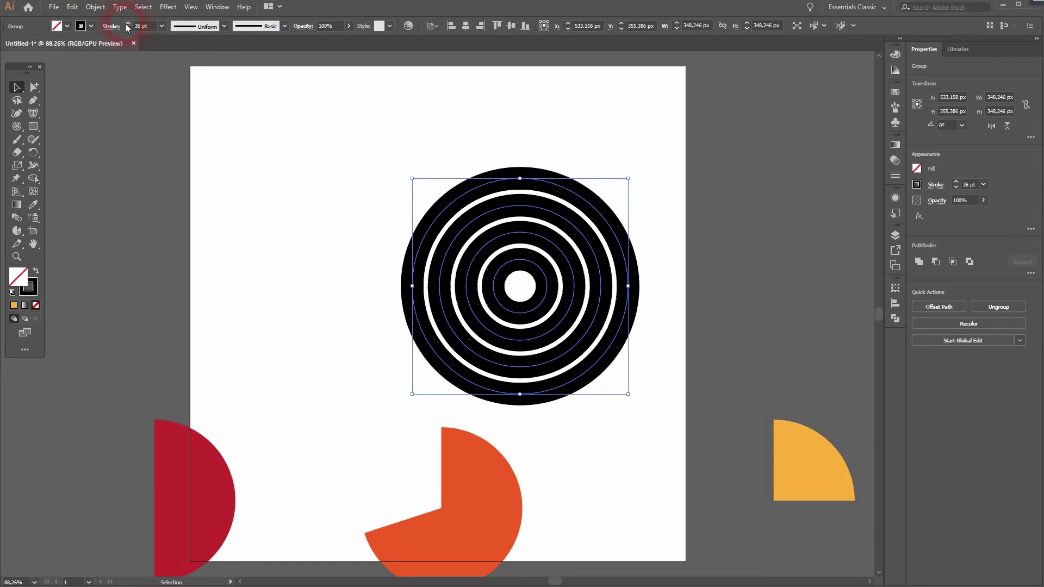
click(263, 328)
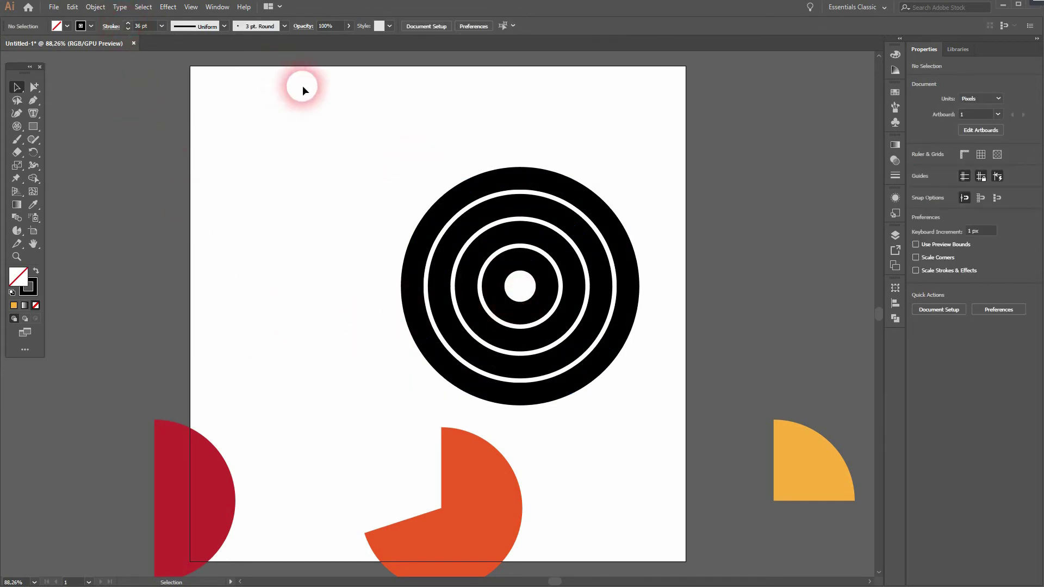
drag(399, 173, 664, 357)
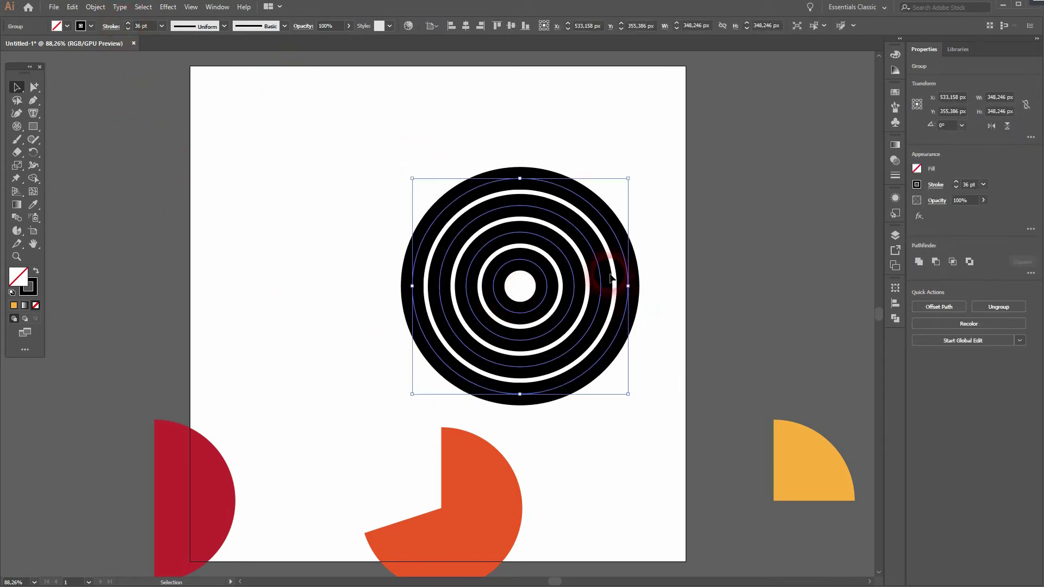
- Expand the 36 pt ring strokes into filled shapes
click(98, 10)
click(168, 135)
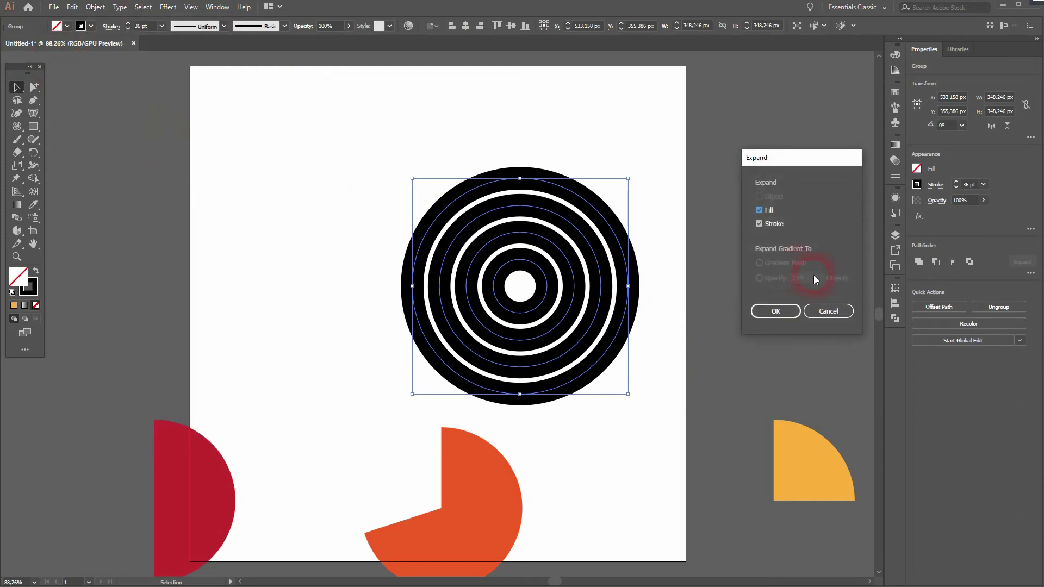
click(778, 310)
- Ungroup the expanded rings completely and select them again
click(97, 7)
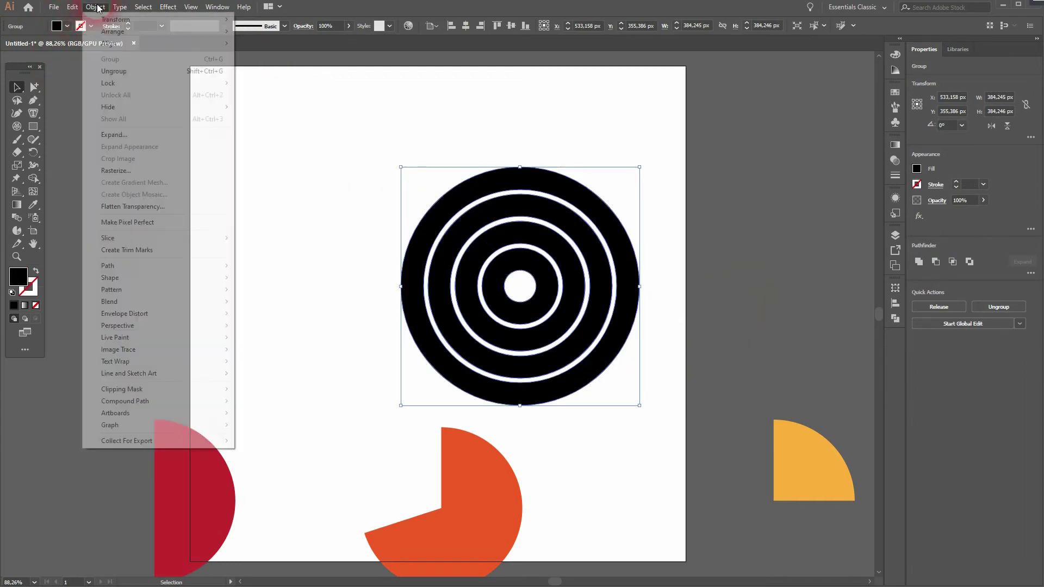
click(119, 73)
click(96, 7)
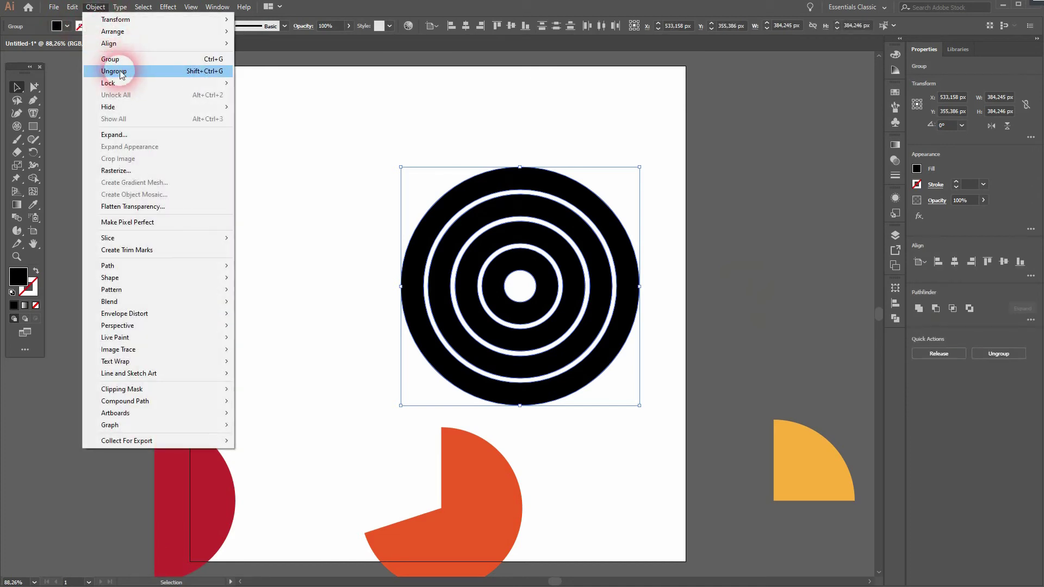
click(121, 74)
click(97, 7)
click(119, 72)
click(99, 9)
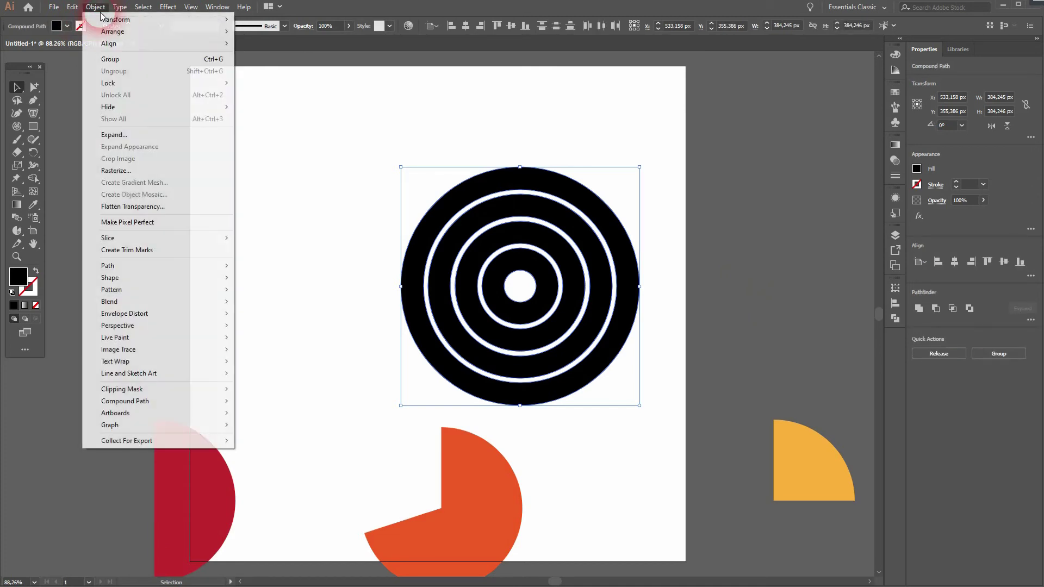
click(293, 215)
drag(360, 166, 547, 304)
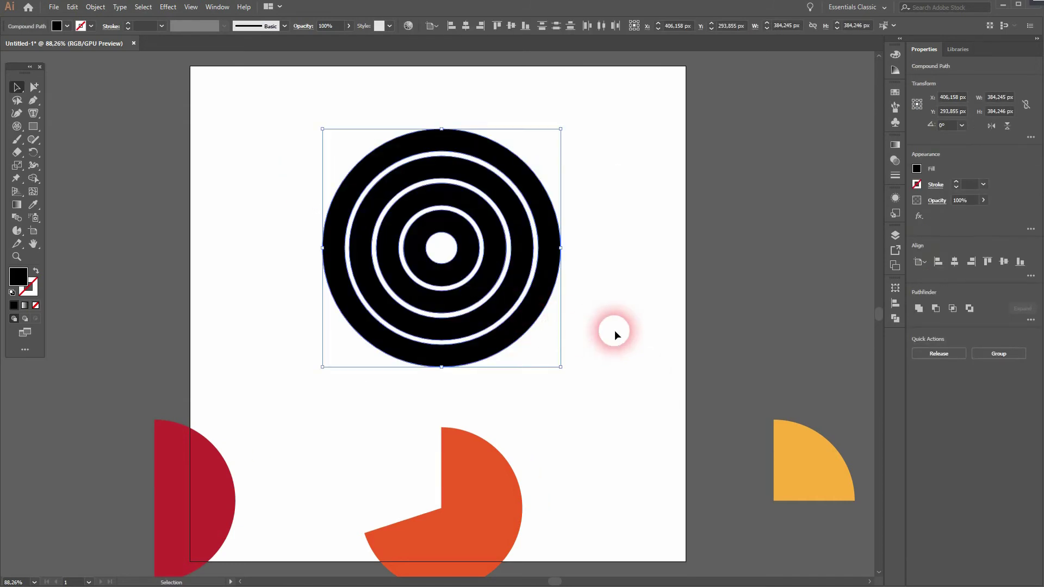
- Delete the innermost ring and the centre disc
click(643, 291)
click(480, 259)
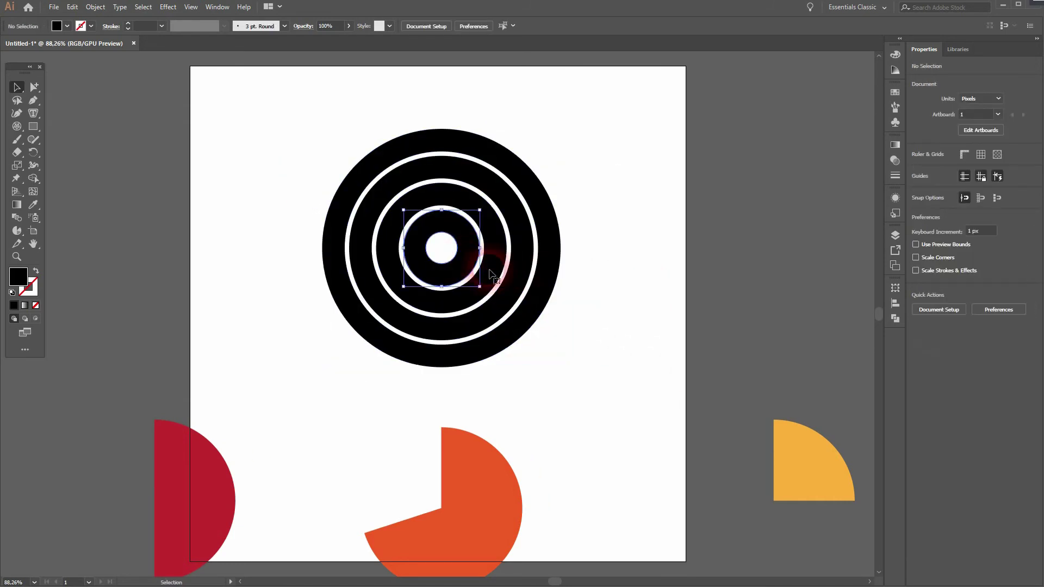
key(Delete)
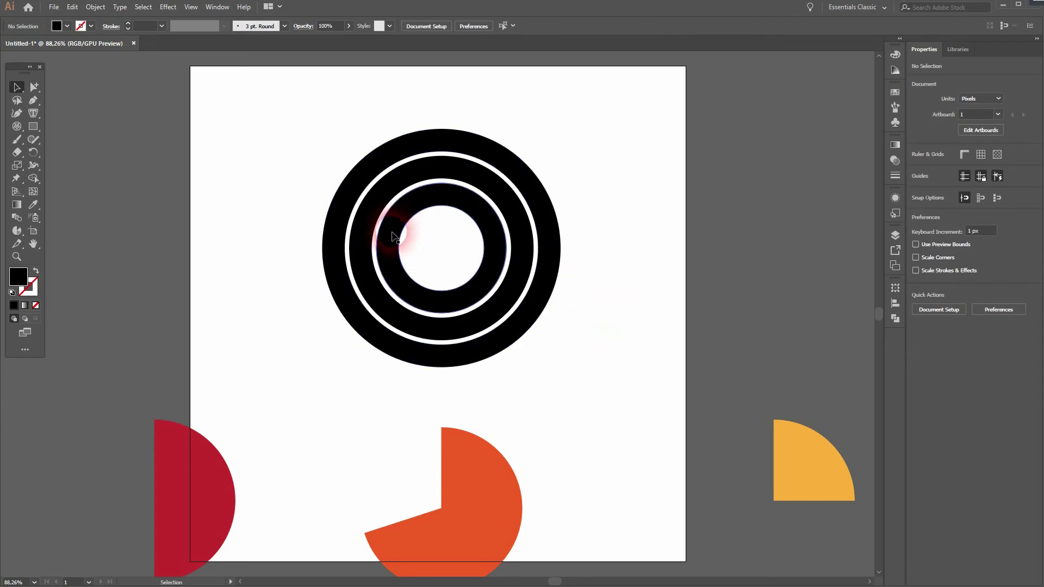
- Move the ring set up-left, then bring the smallest ring back to the artboard centre
drag(320, 340, 550, 198)
drag(481, 210, 259, 169)
click(397, 233)
drag(273, 220, 516, 303)
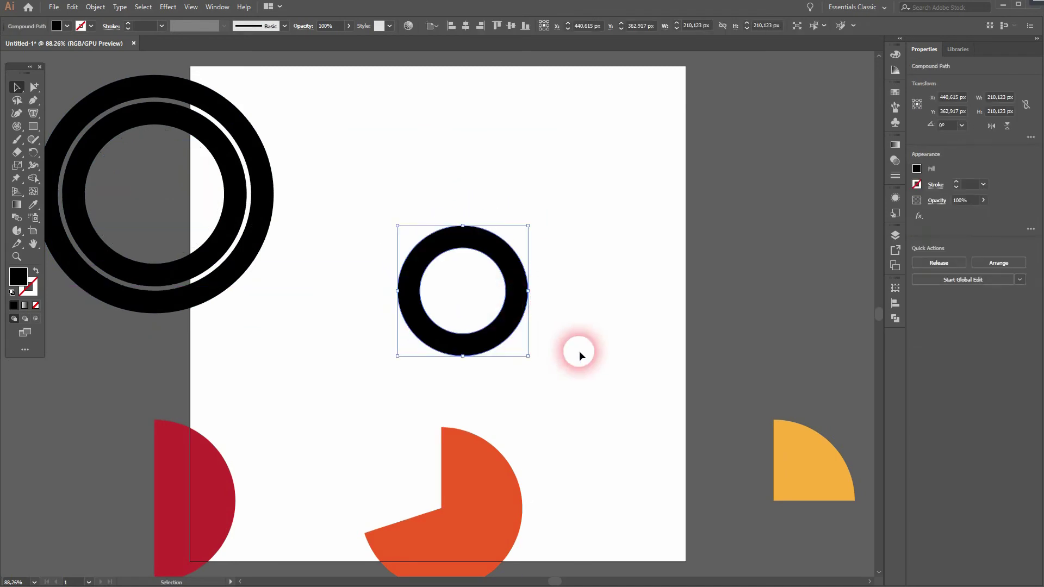
- Centre the yellow quarter wedge over the small black ring and select both shapes
click(648, 362)
click(845, 496)
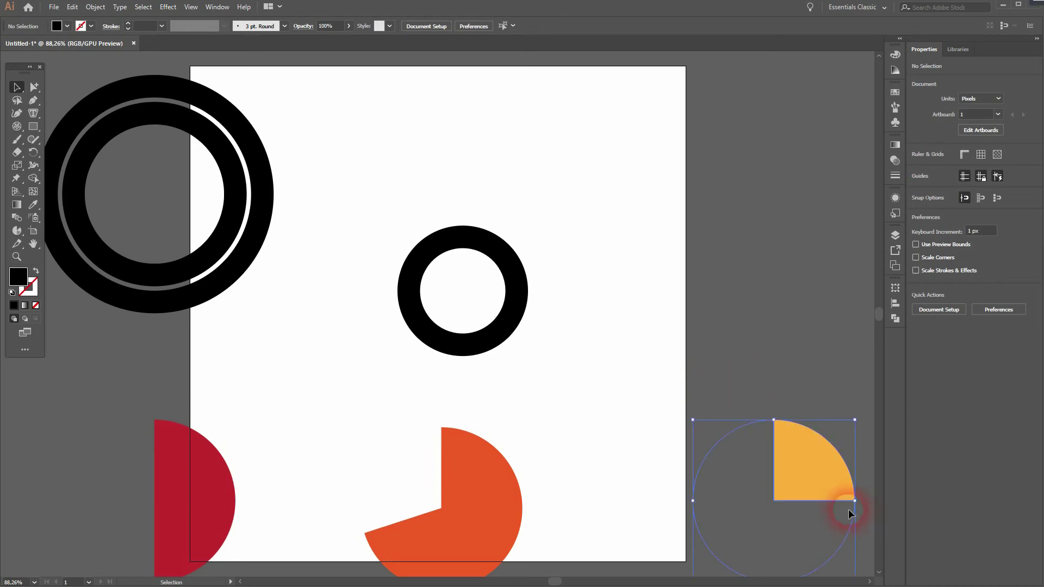
drag(765, 436, 491, 273)
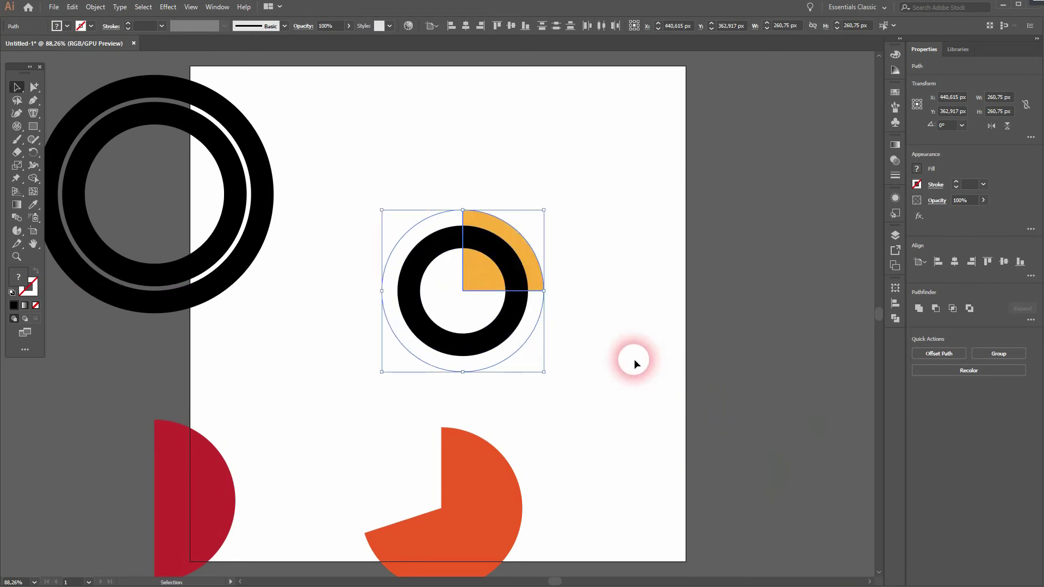
click(637, 357)
drag(403, 376, 574, 217)
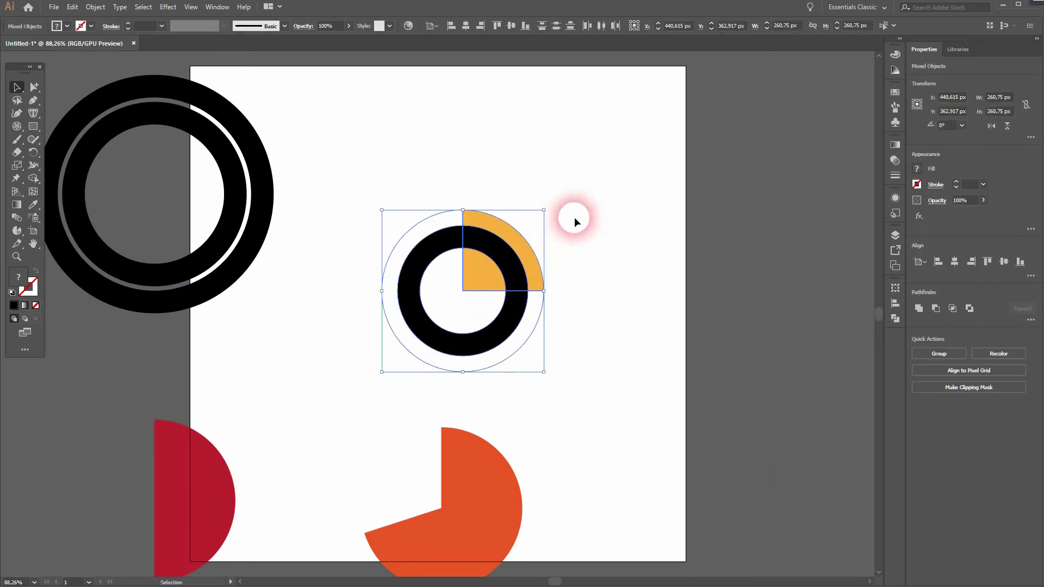
- Make a clipping mask so the small ring trims the wedge into a yellow quarter arc
click(95, 7)
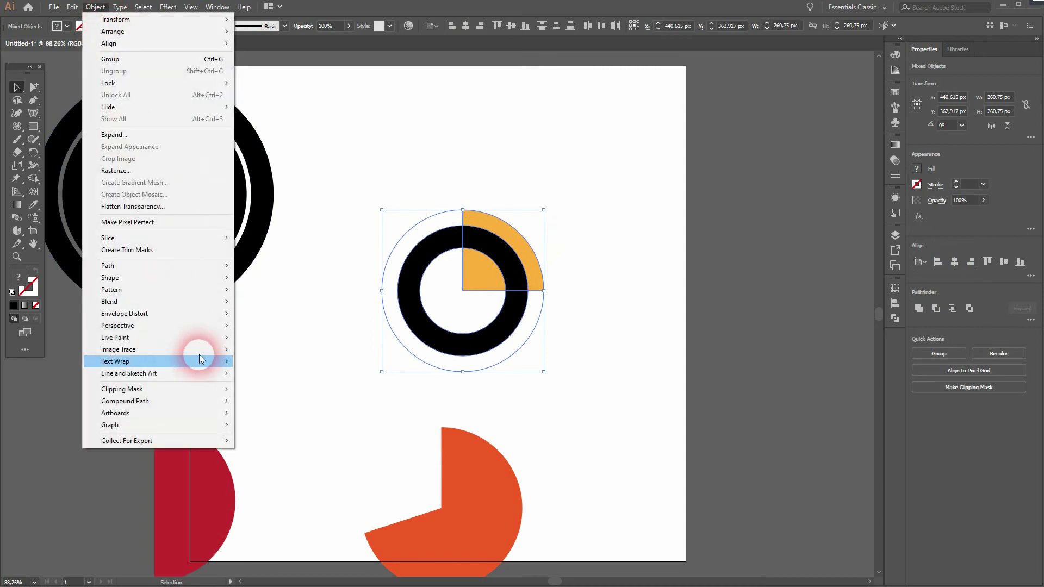
mouse_move(213, 392)
click(280, 390)
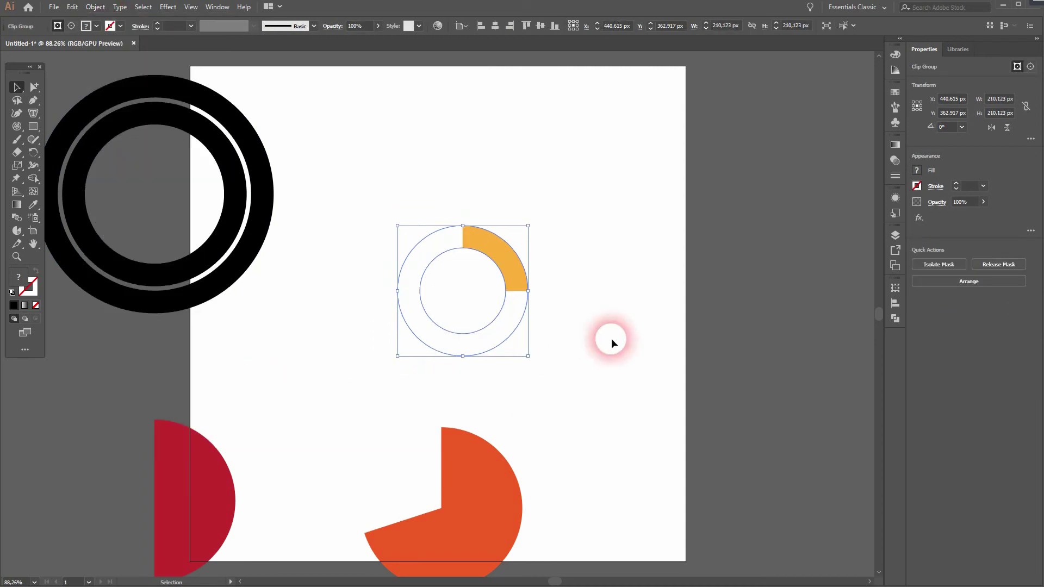
click(643, 306)
drag(386, 163, 513, 278)
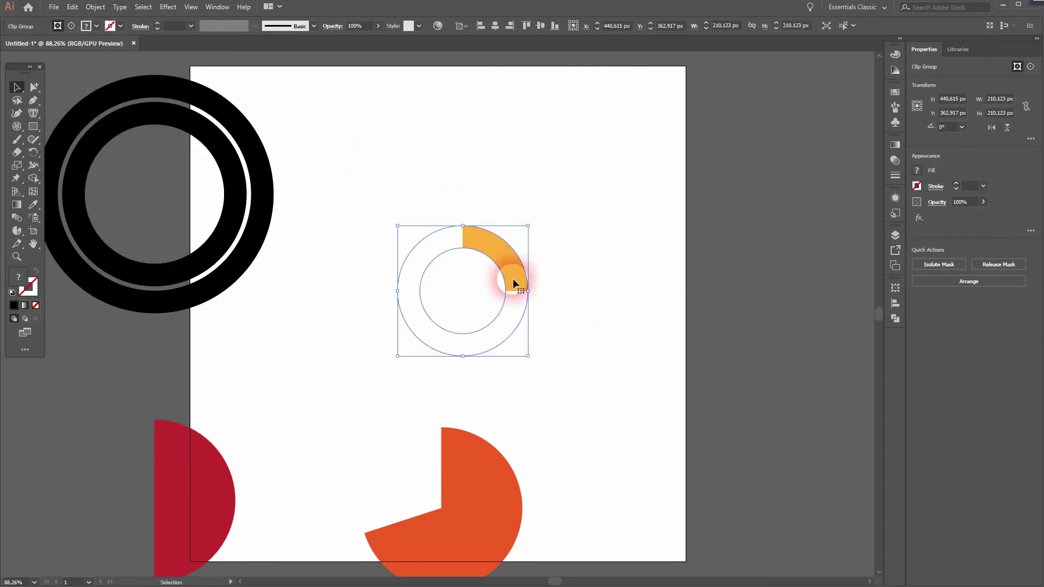
click(655, 338)
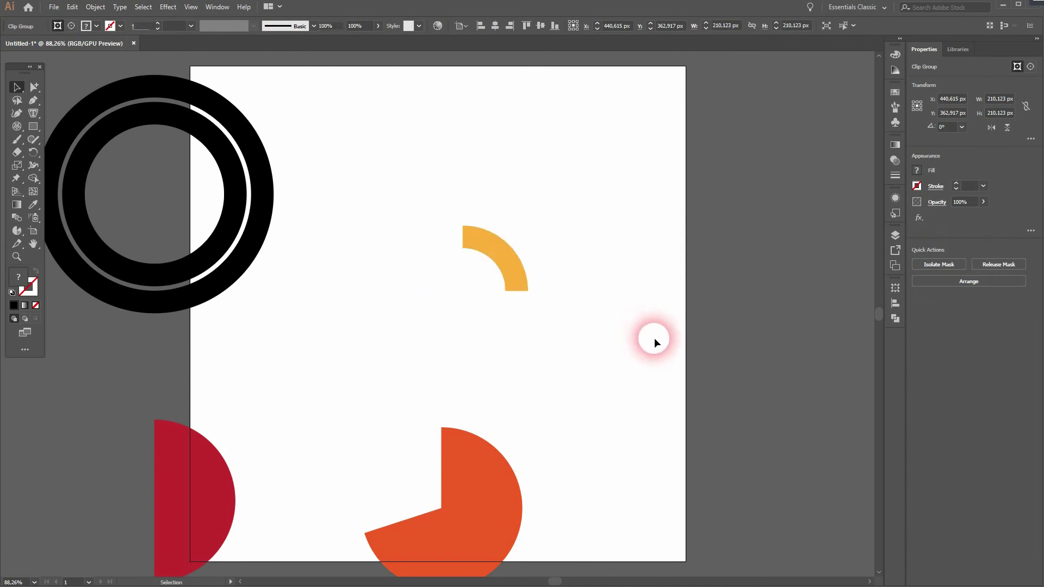
- Centre the middle black ring around the yellow arc, then position the crimson half disc and select both
drag(205, 248, 509, 340)
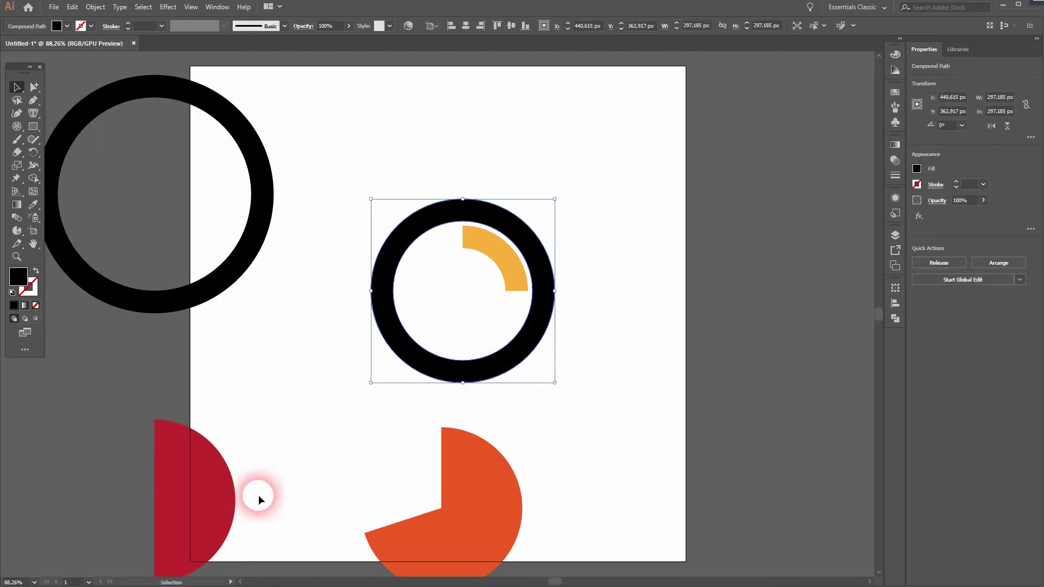
click(161, 464)
drag(206, 515, 560, 299)
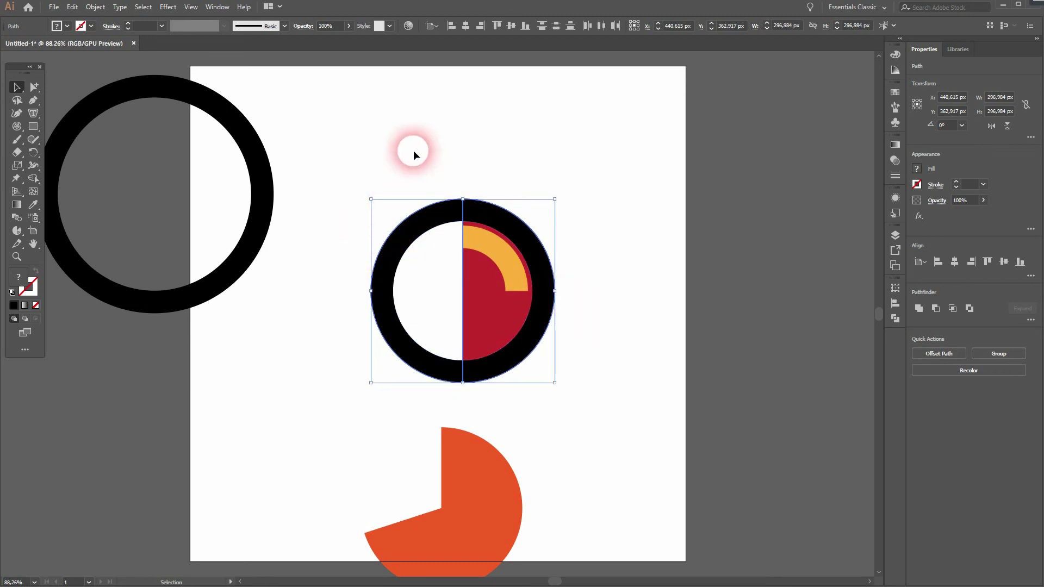
shift+click(399, 245)
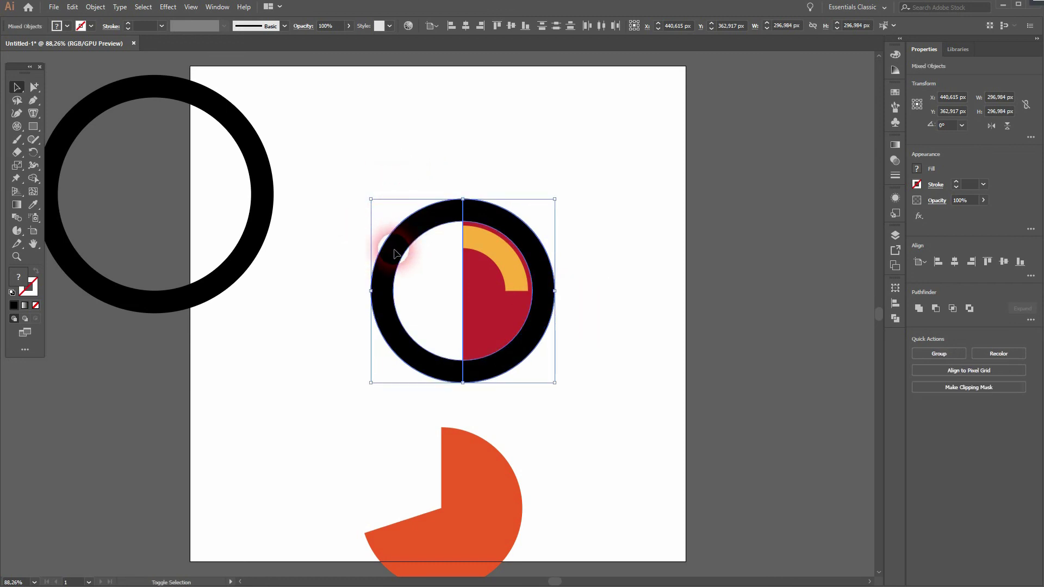
- Clip the crimson half disc into a half-ring arc and place the 384 px ring around it
click(91, 11)
mouse_move(208, 390)
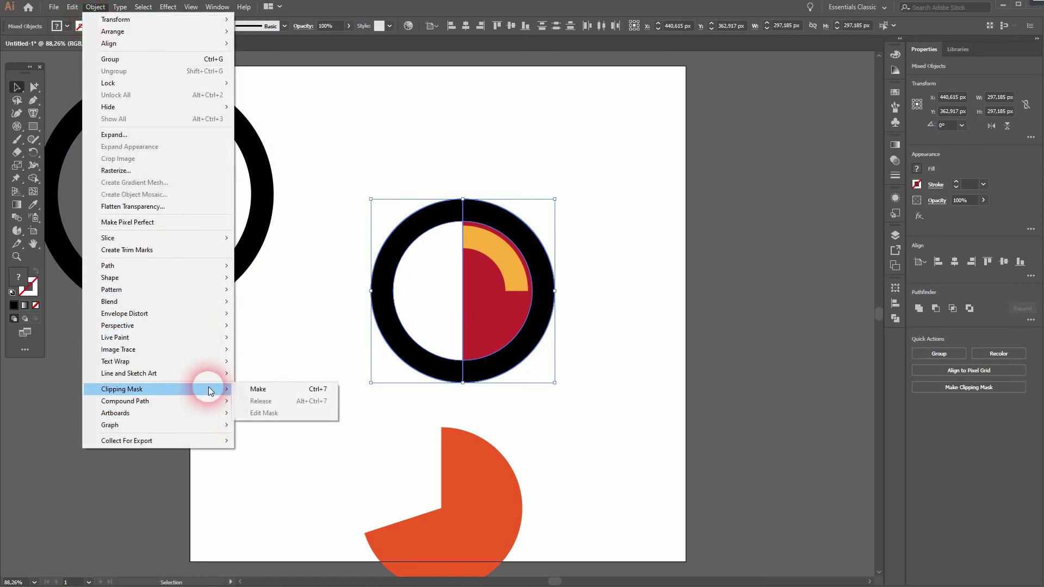
click(269, 389)
click(655, 355)
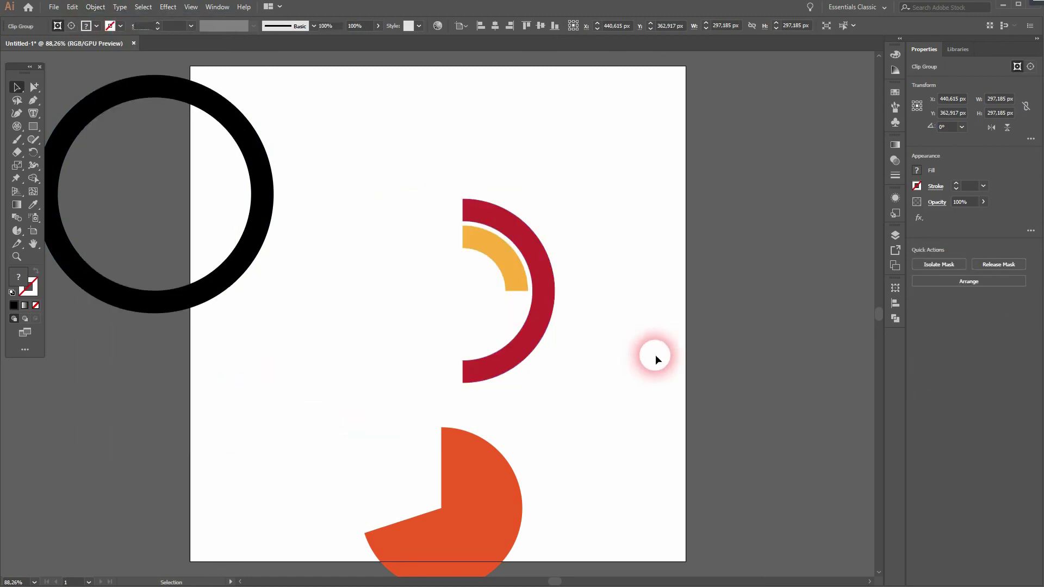
mouse_move(223, 263)
mouse_down()
mouse_move(539, 387)
mouse_move(521, 363)
mouse_move(533, 361)
mouse_up()
- Move the orange wedge over the outer black ring and clip them with Ctrl+7 into the outermost arc
drag(280, 430, 553, 543)
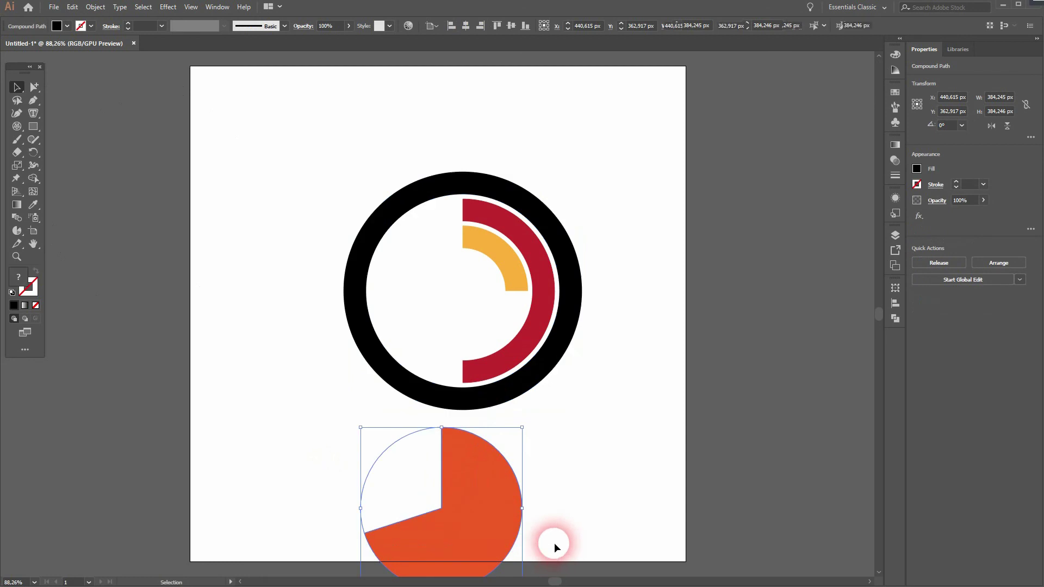
drag(488, 487, 588, 306)
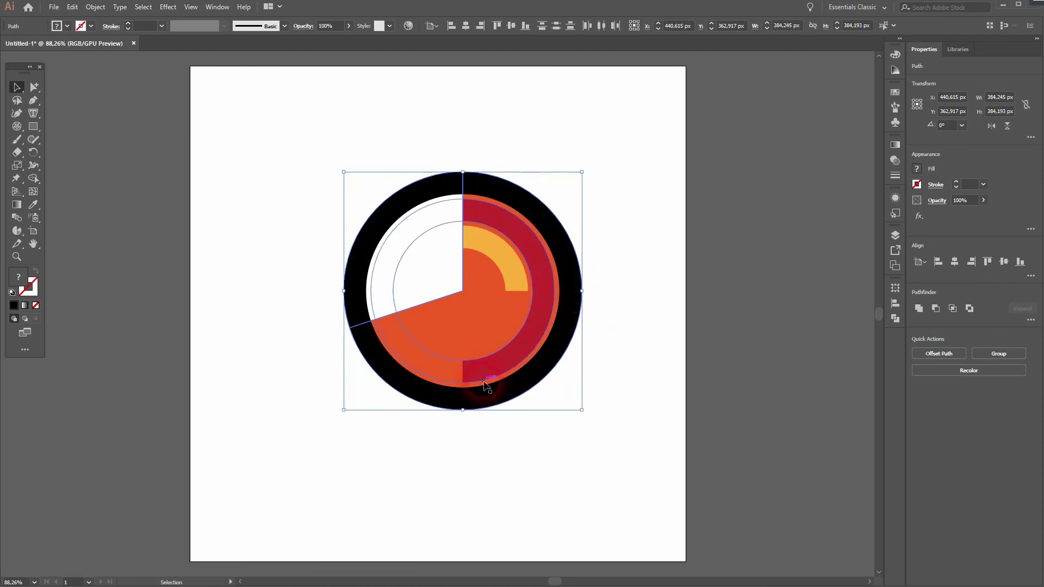
shift+click(355, 252)
click(95, 7)
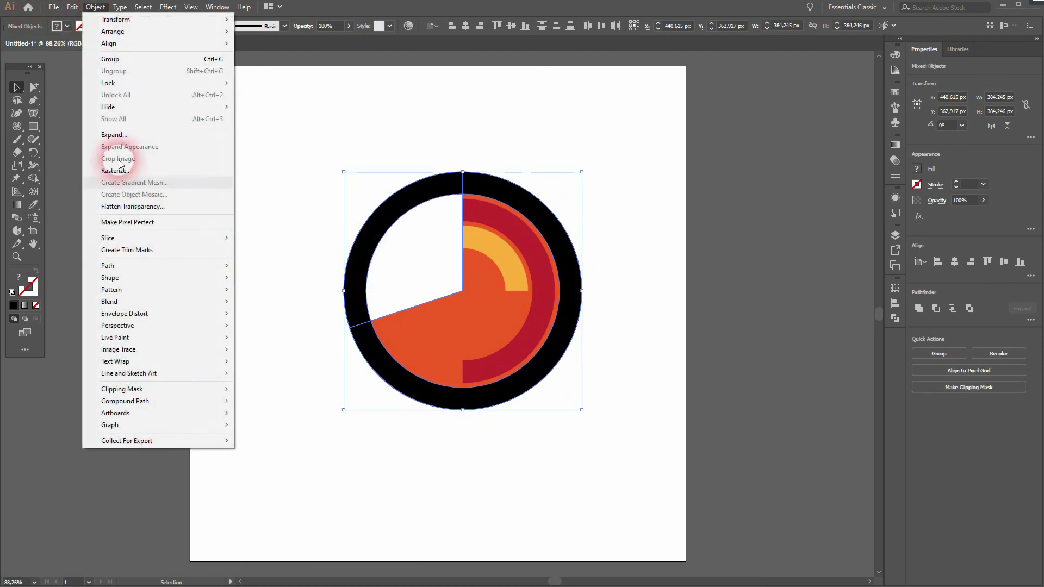
mouse_move(200, 396)
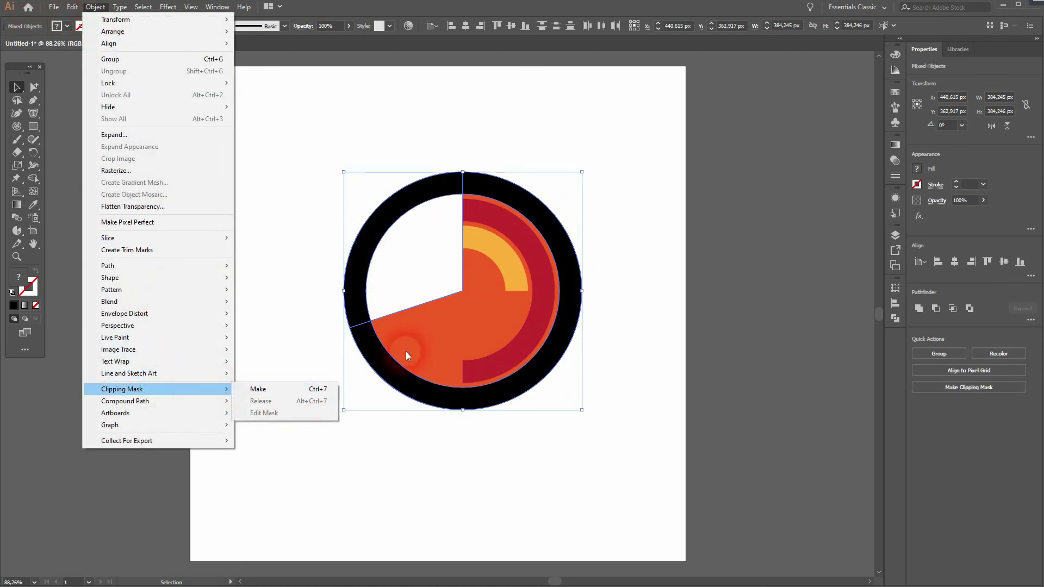
click(668, 9)
key(ctrl+7)
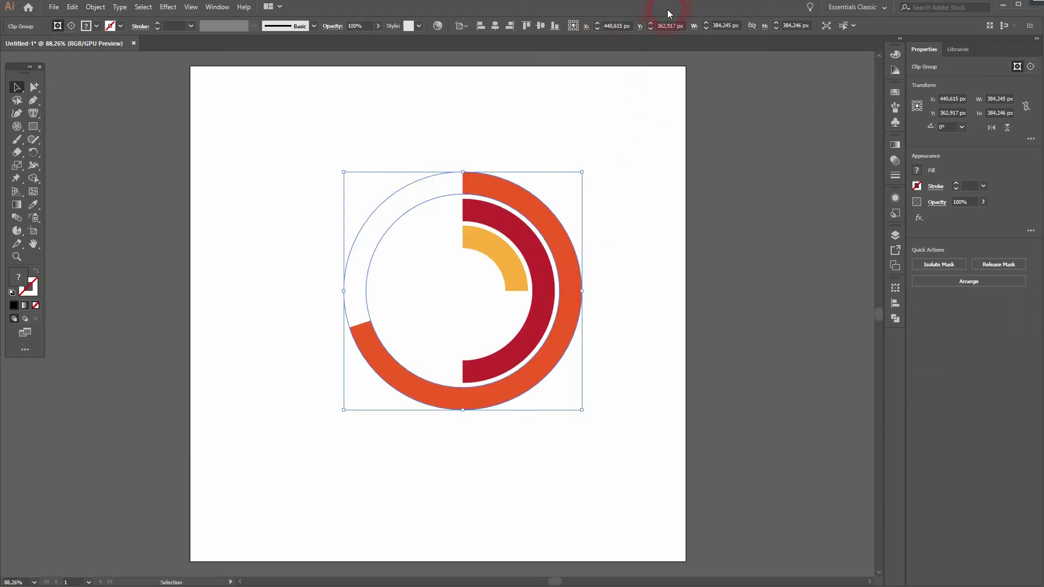
click(221, 282)
click(297, 399)
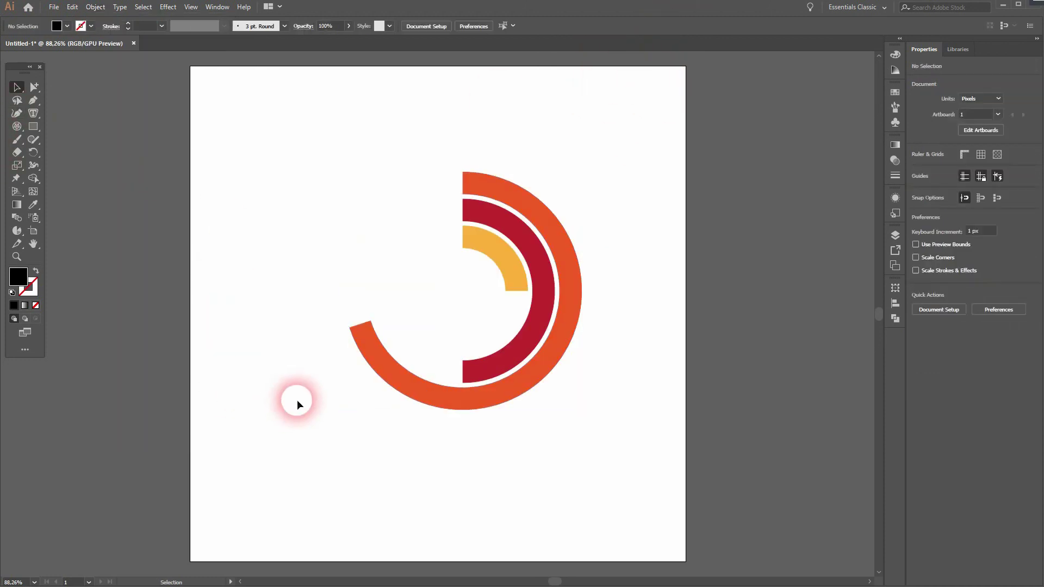
drag(292, 482, 656, 211)
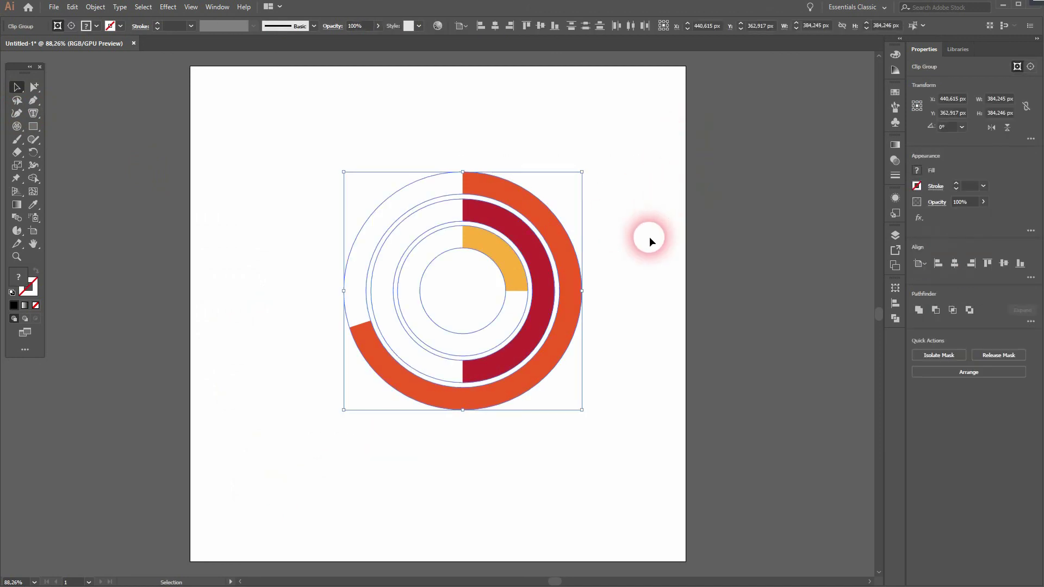
click(462, 202)
click(378, 216)
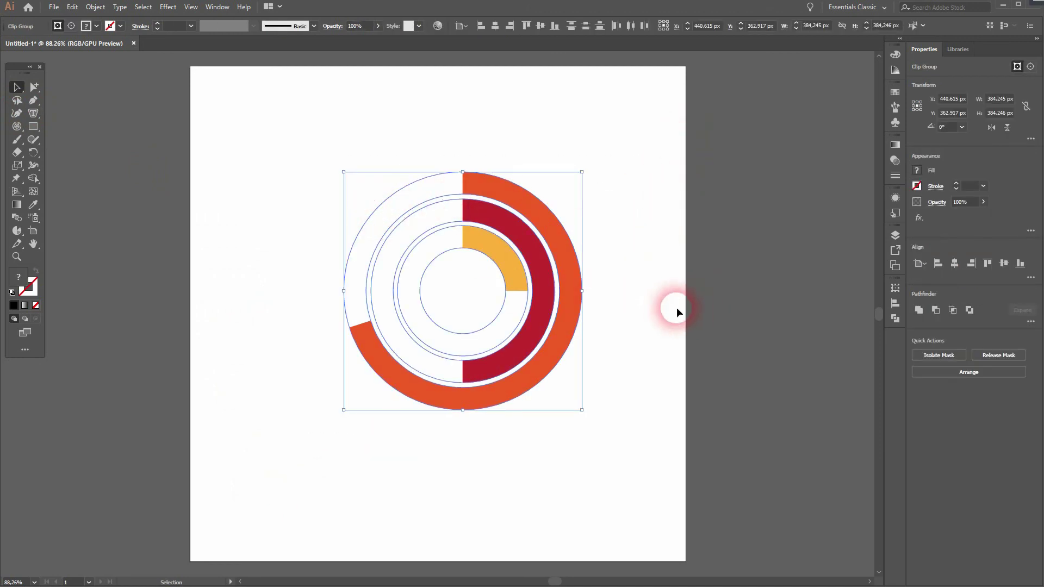
click(652, 312)
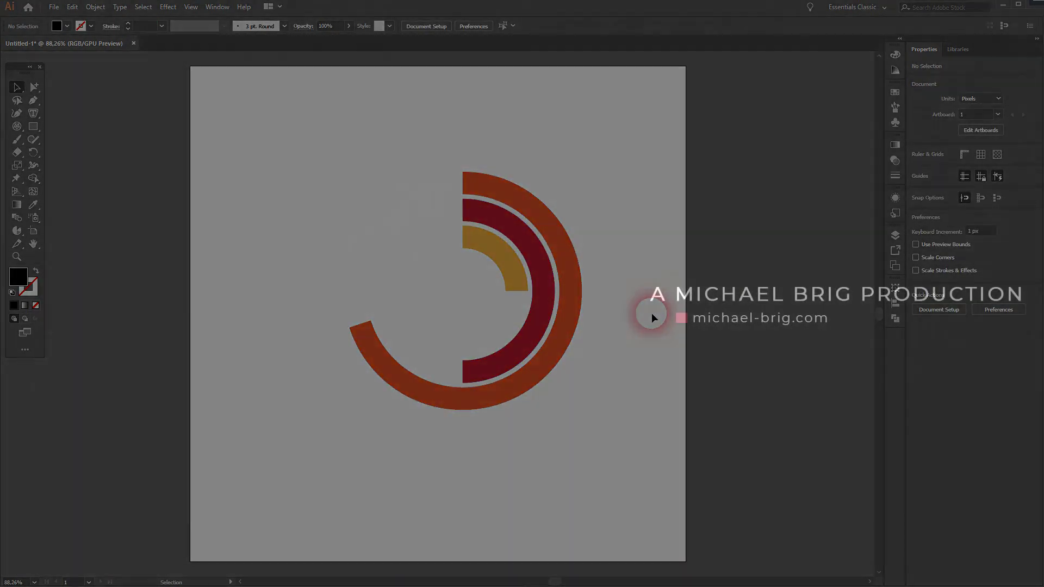